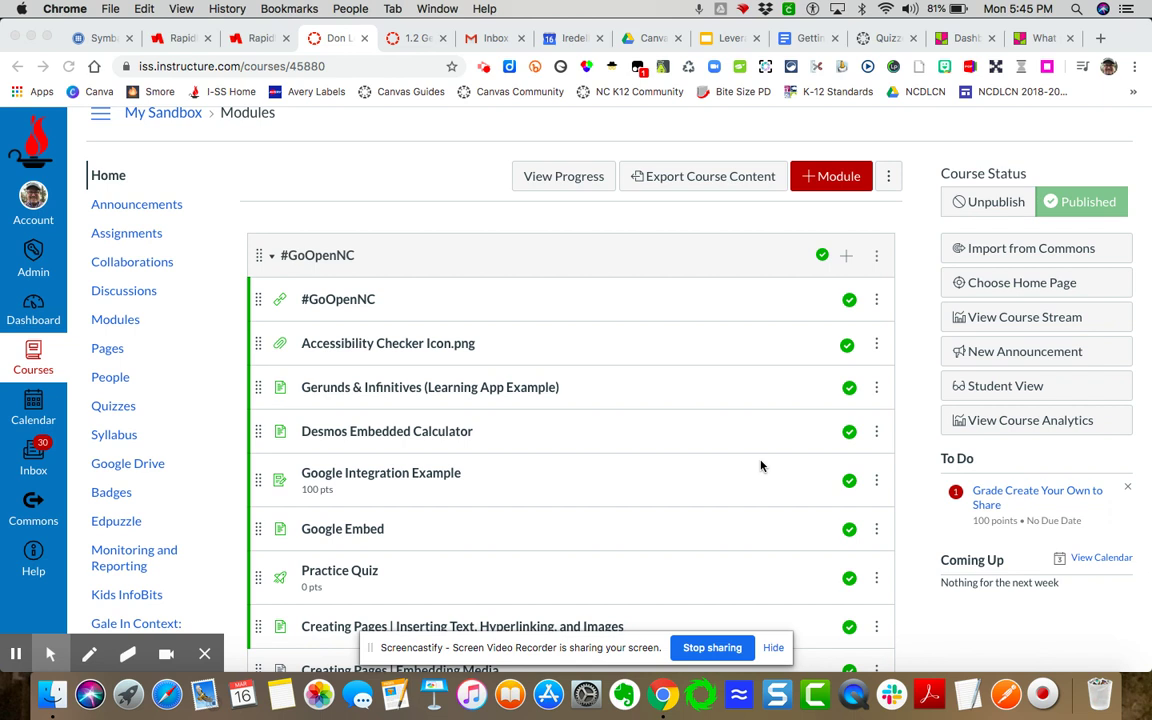
Open the page "Creating Pages | Embedding Media" from the #GoOpenNC module for editing.
{"action": "scroll", "coordinate": [733, 481], "scroll_direction": "down", "scroll_amount": 4}
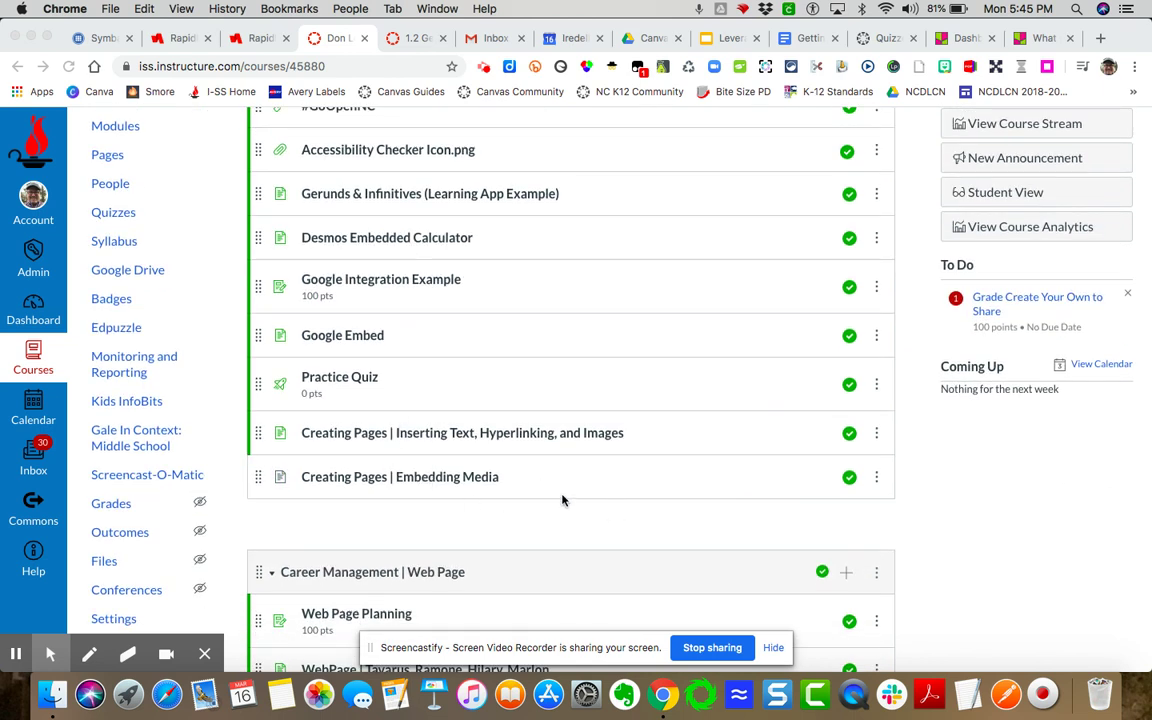
{"action": "scroll", "coordinate": [566, 506], "scroll_direction": "up", "scroll_amount": 5}
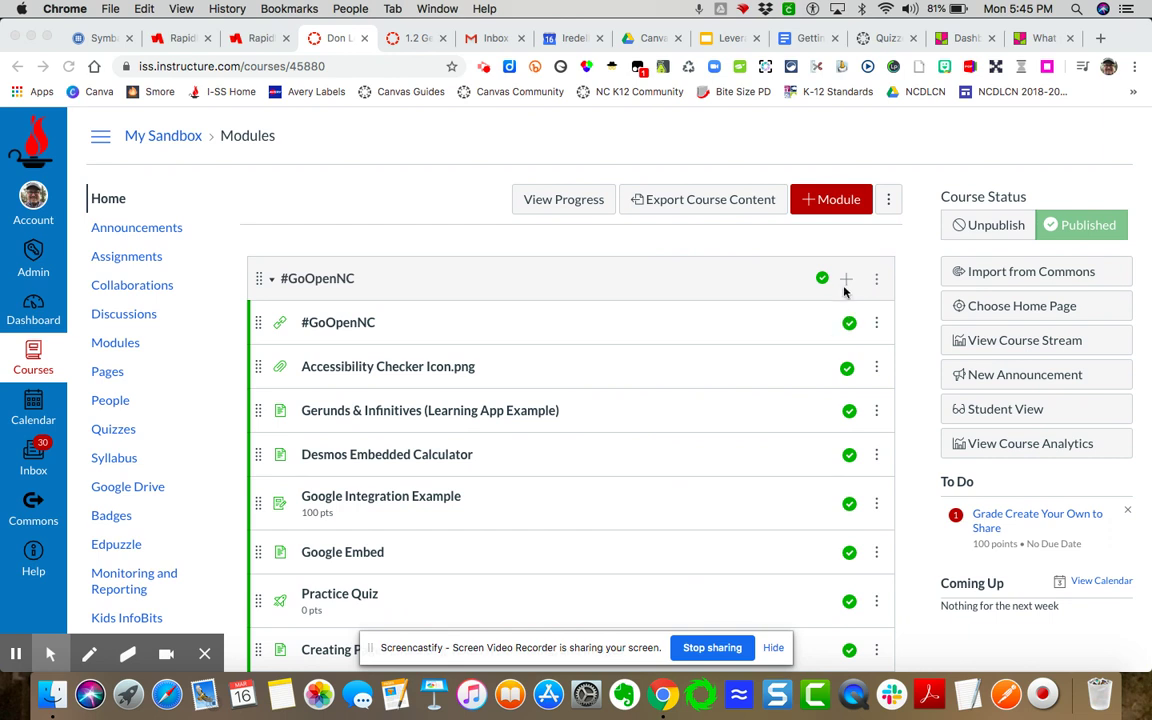
{"action": "scroll", "coordinate": [694, 523], "scroll_direction": "down", "scroll_amount": 5}
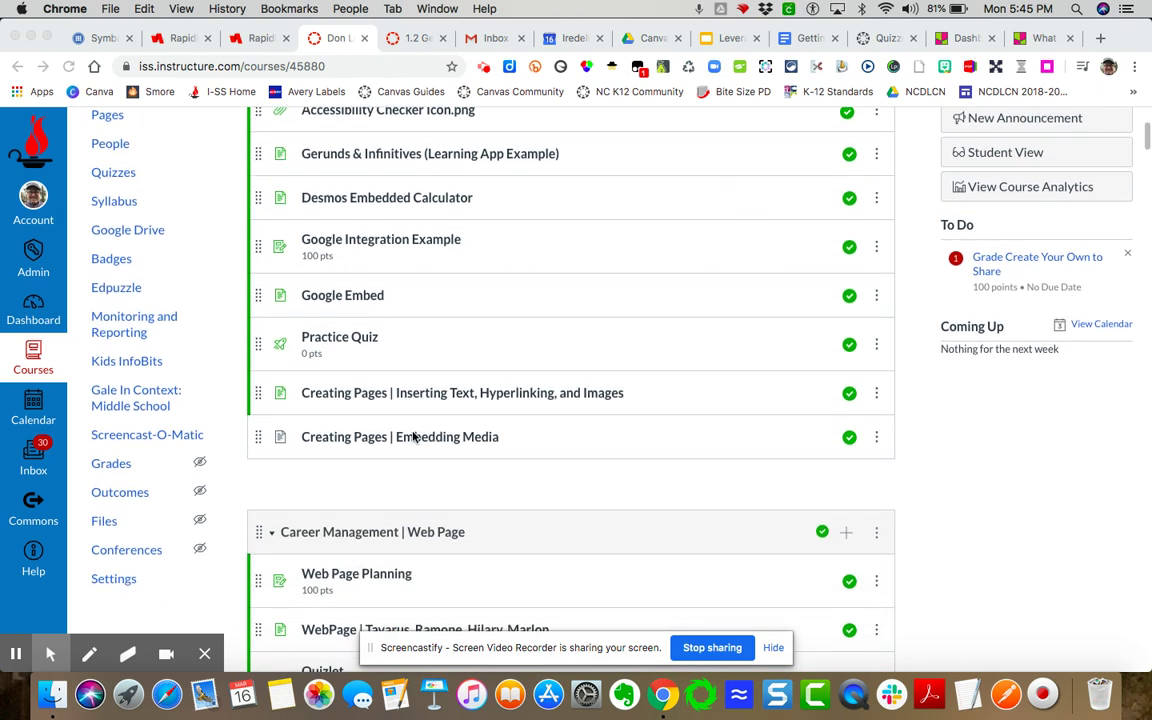
{"action": "left_click", "coordinate": [408, 441]}
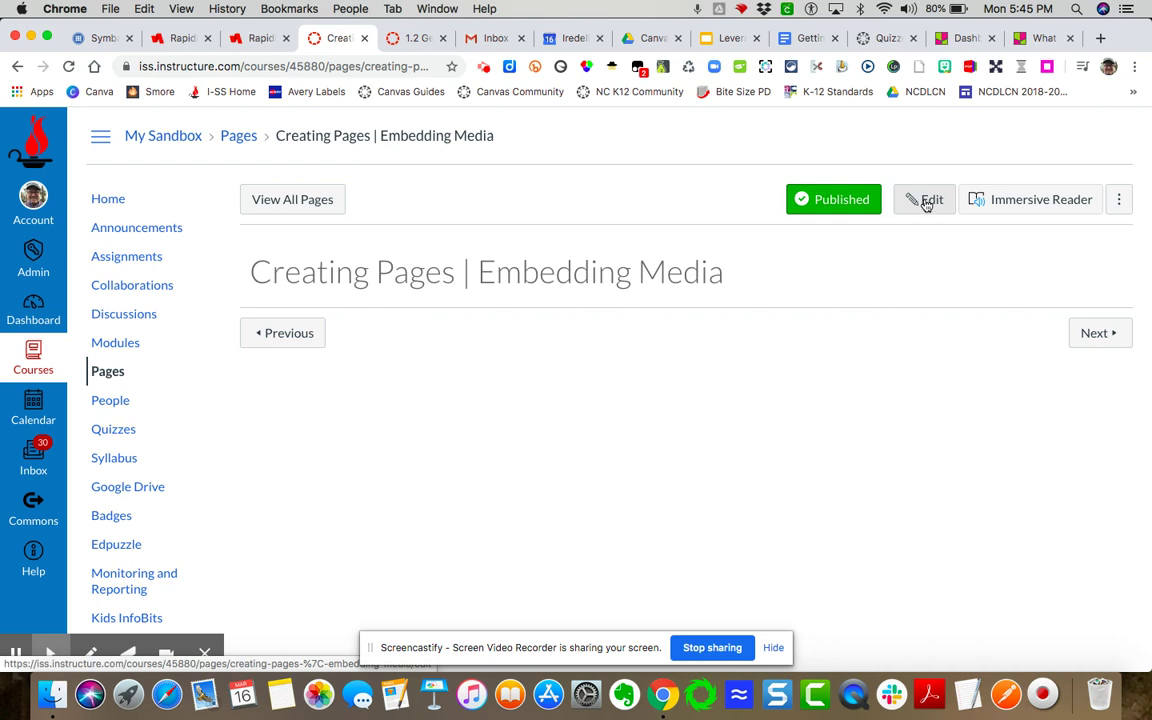
{"action": "left_click", "coordinate": [926, 200]}
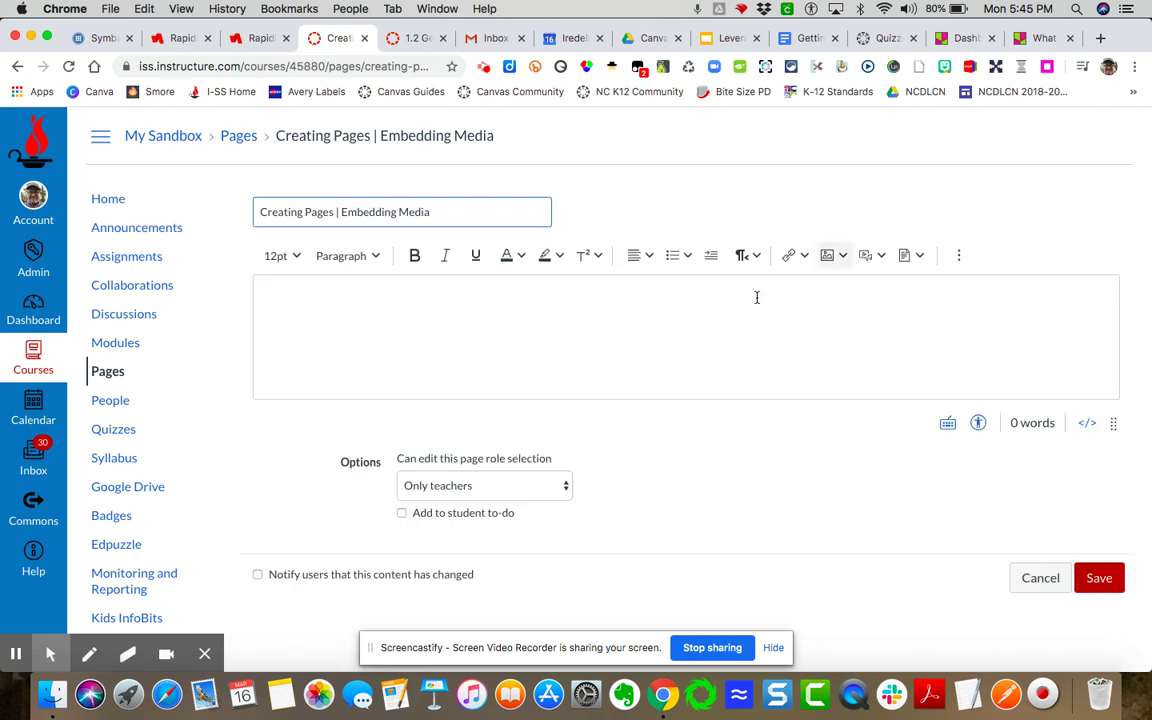
Place the cursor in the empty page body and open the media recorder for a new webcam recording.
{"action": "left_click", "coordinate": [523, 296]}
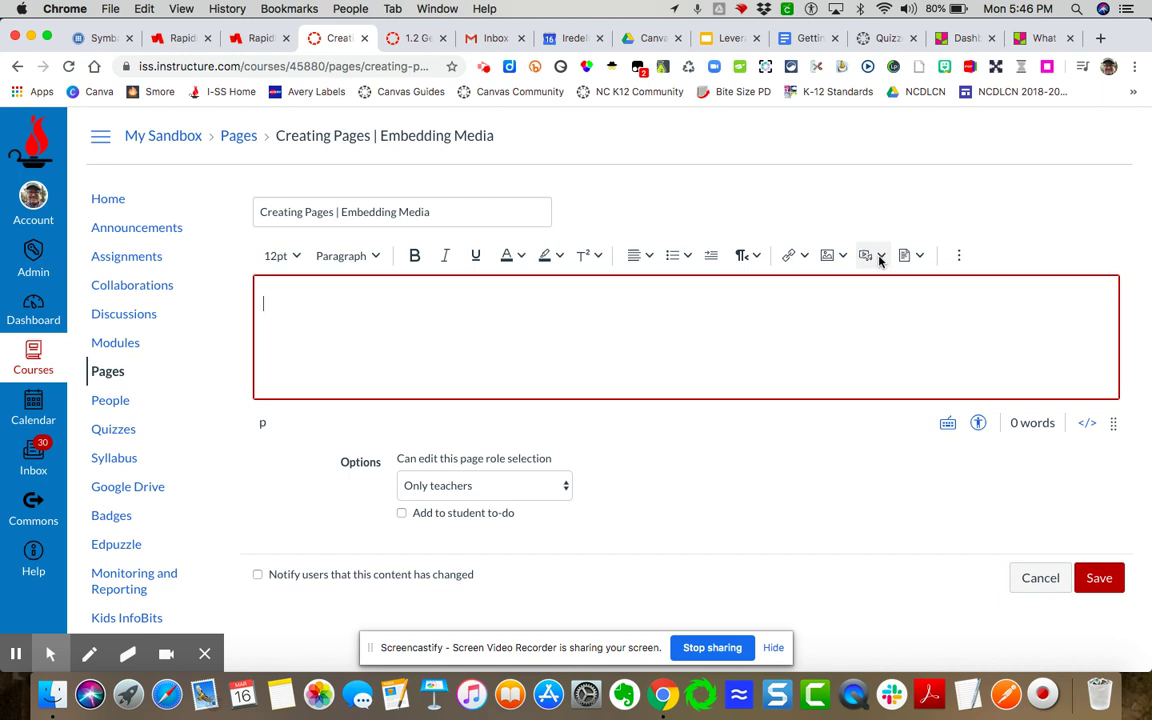
{"action": "left_click", "coordinate": [880, 256]}
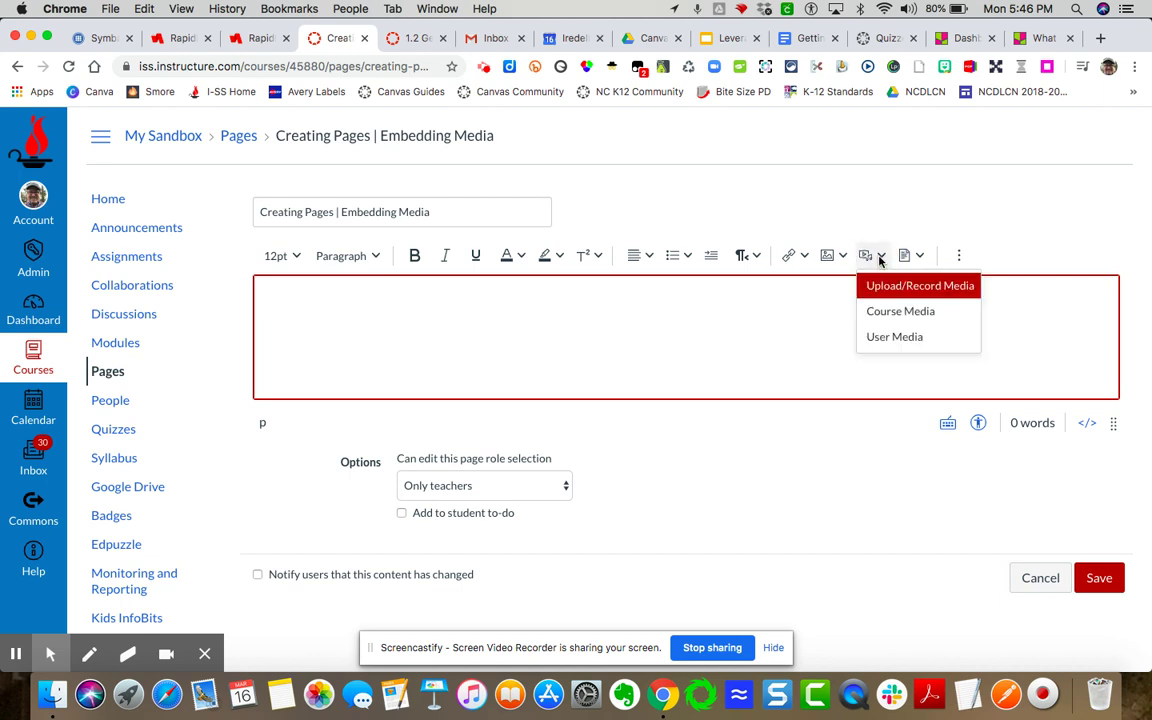
{"action": "left_click", "coordinate": [930, 287]}
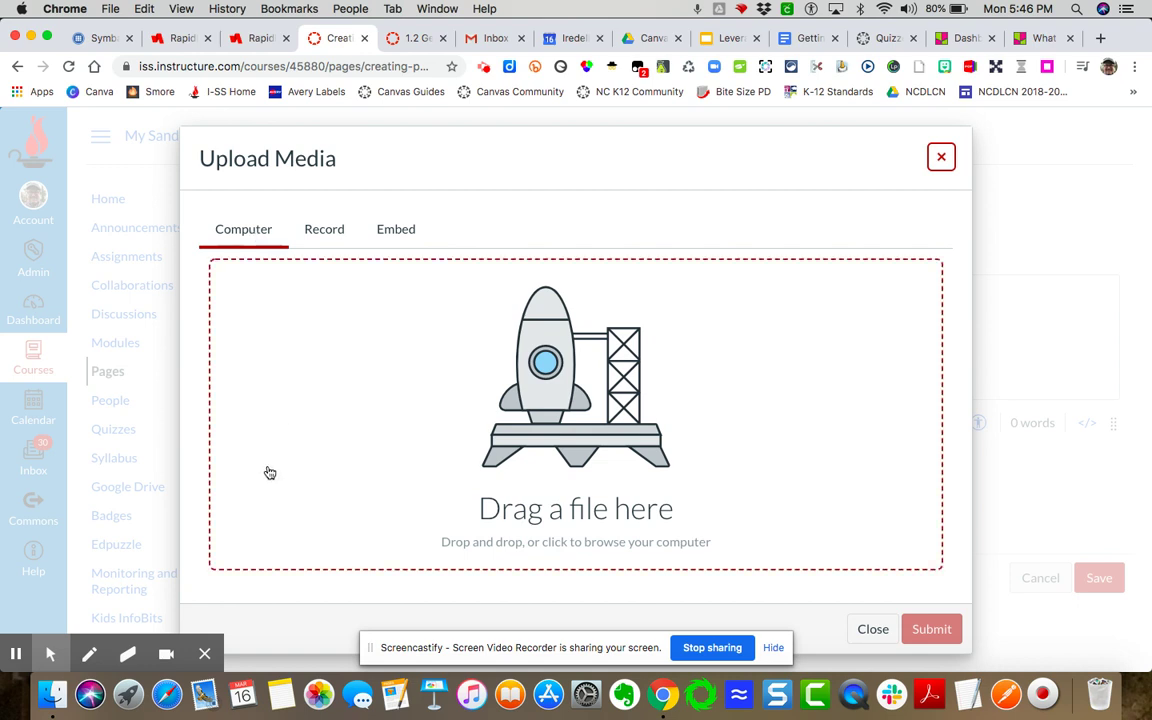
{"action": "left_click", "coordinate": [337, 230]}
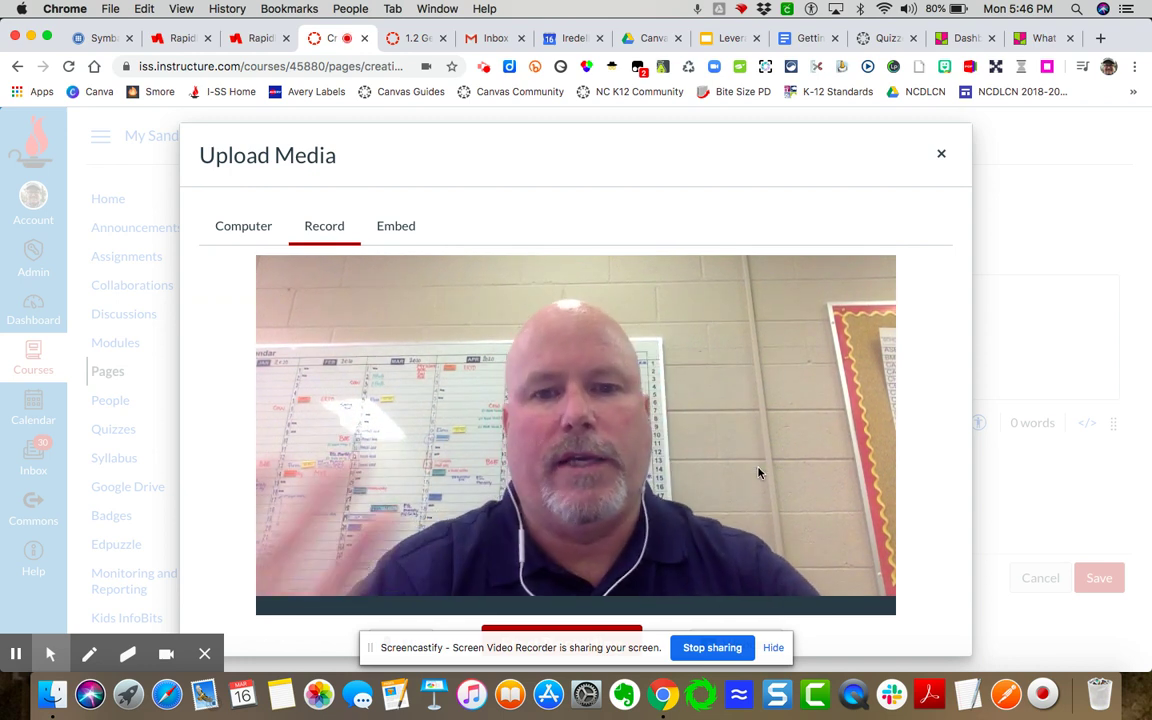
Switch the recorder's webcam source to No Video and back to FaceTime HD Camera.
{"action": "scroll", "coordinate": [800, 482], "scroll_direction": "down", "scroll_amount": 2}
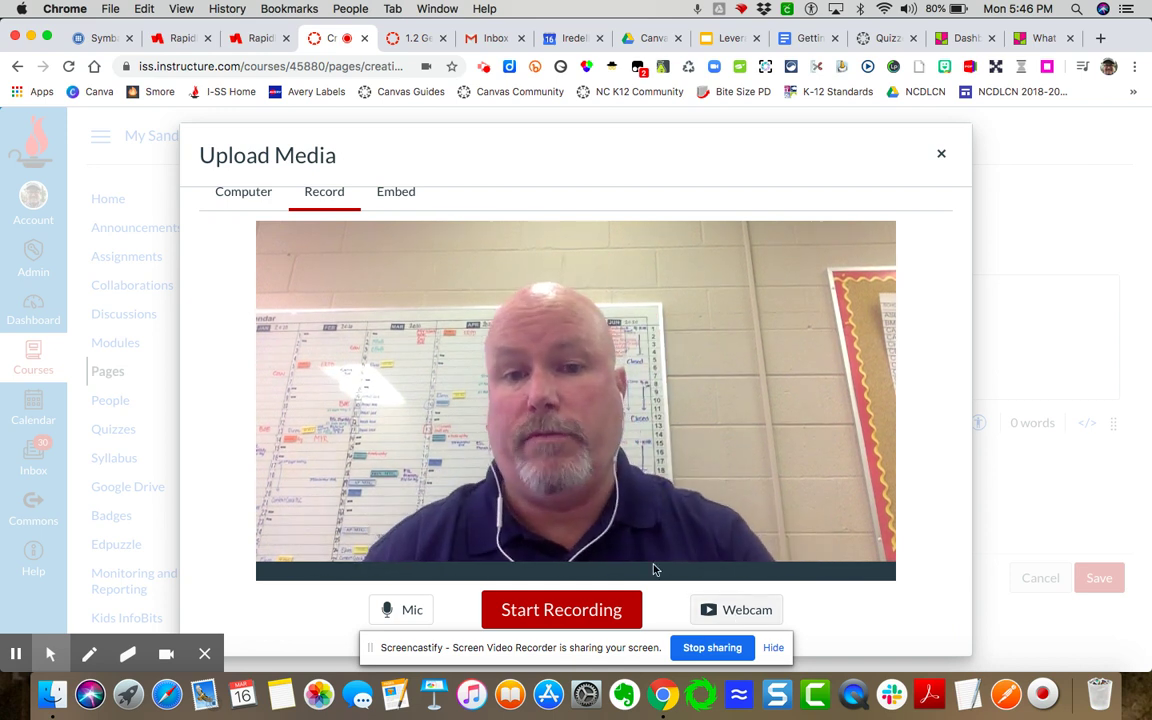
{"action": "left_click", "coordinate": [733, 609]}
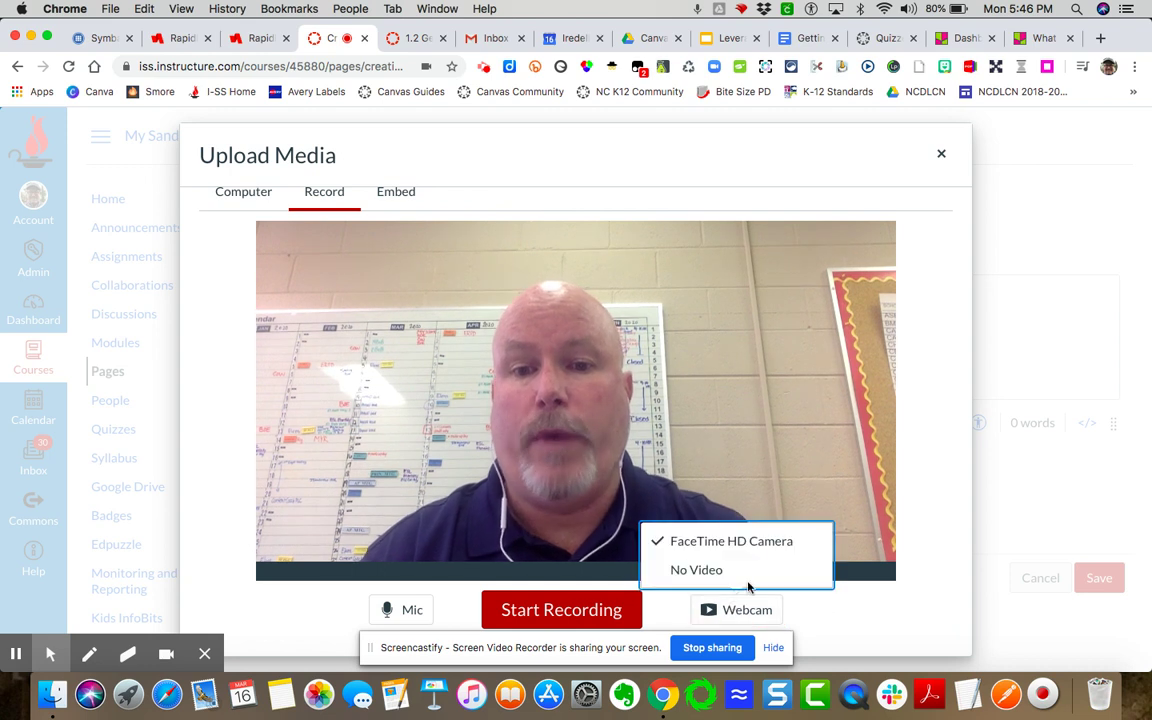
{"action": "left_click", "coordinate": [696, 570]}
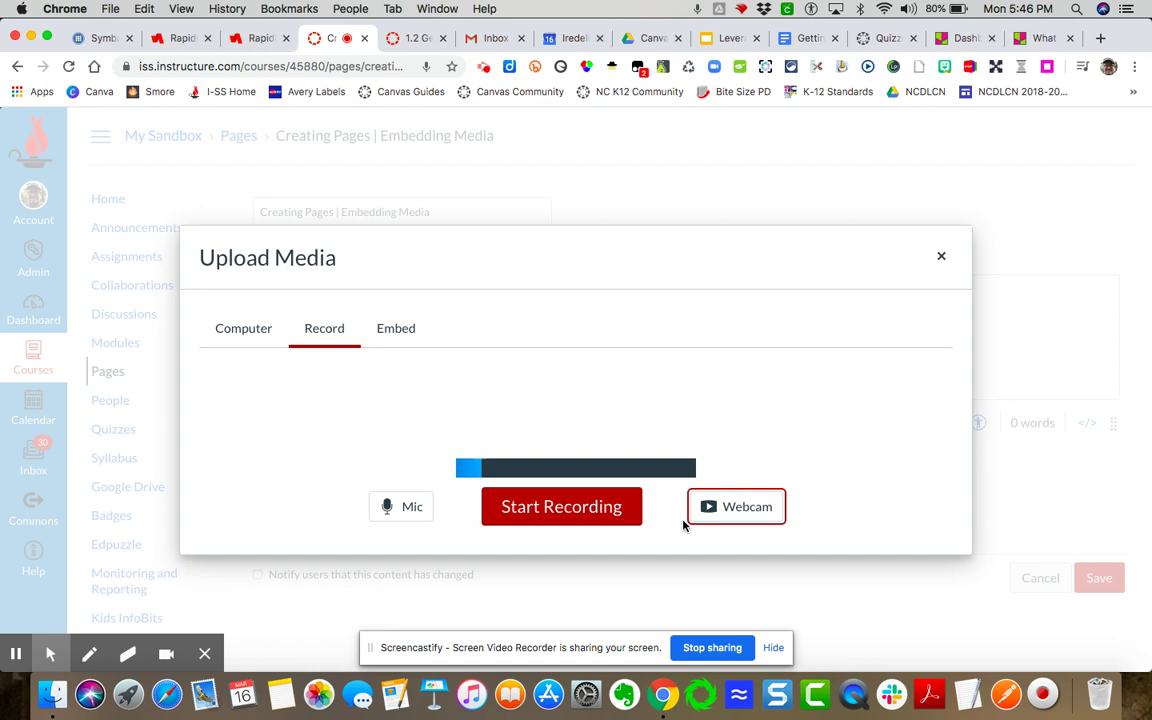
{"action": "left_click", "coordinate": [748, 508]}
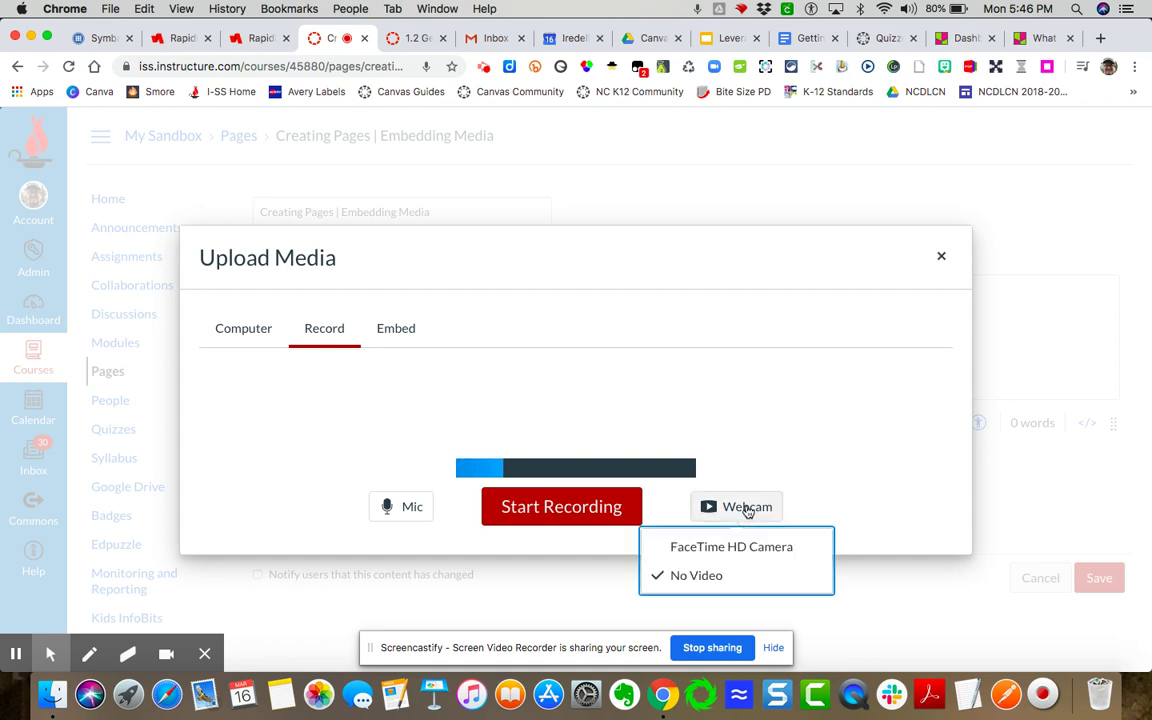
{"action": "left_click", "coordinate": [740, 546]}
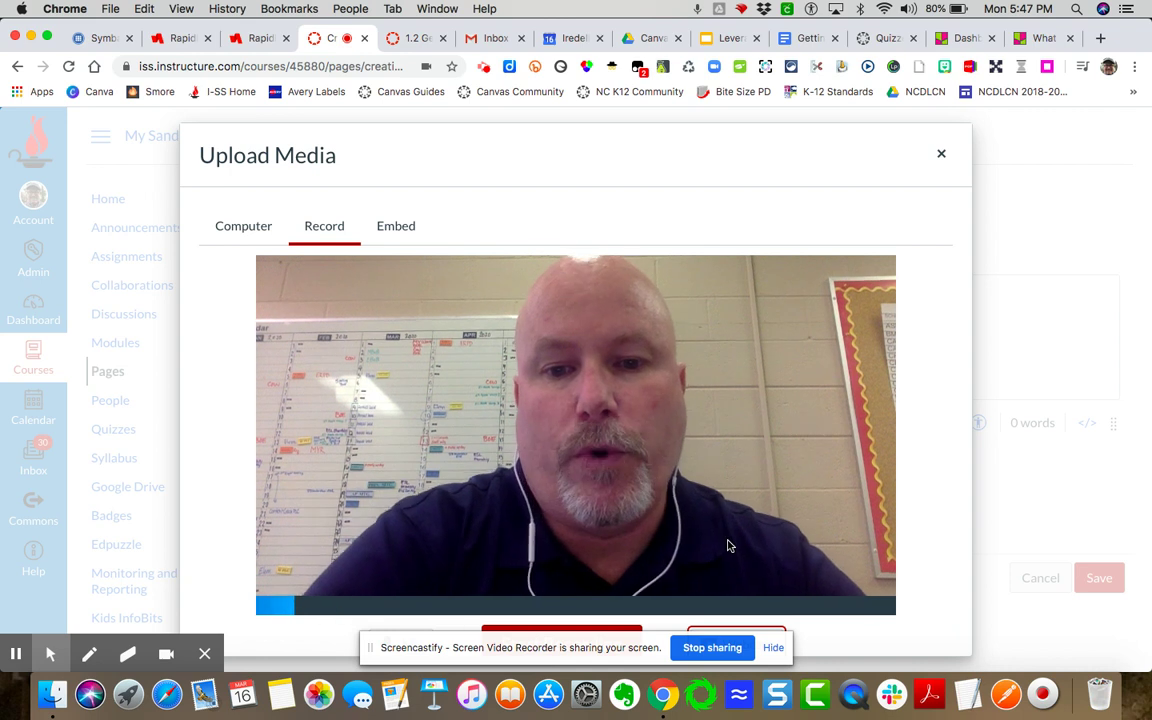
Record a webcam video about 12 seconds long and finish the recording.
{"action": "scroll", "coordinate": [732, 548], "scroll_direction": "down", "scroll_amount": 1}
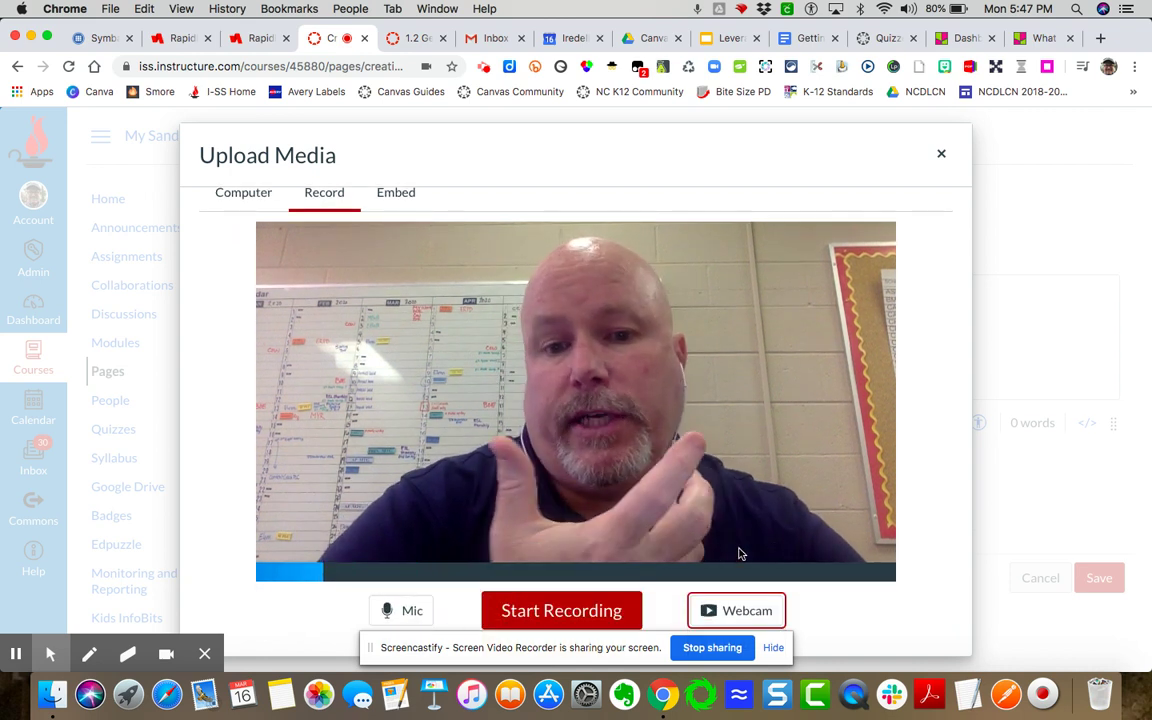
{"action": "left_click", "coordinate": [569, 613]}
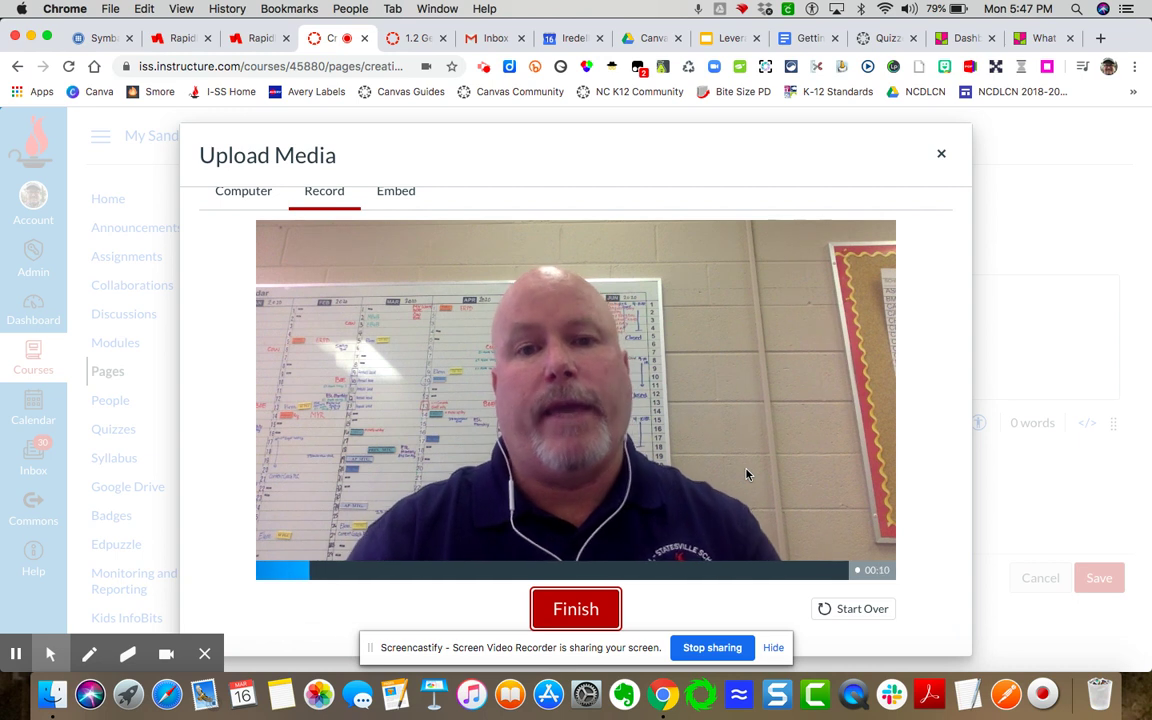
{"action": "left_click", "coordinate": [589, 609]}
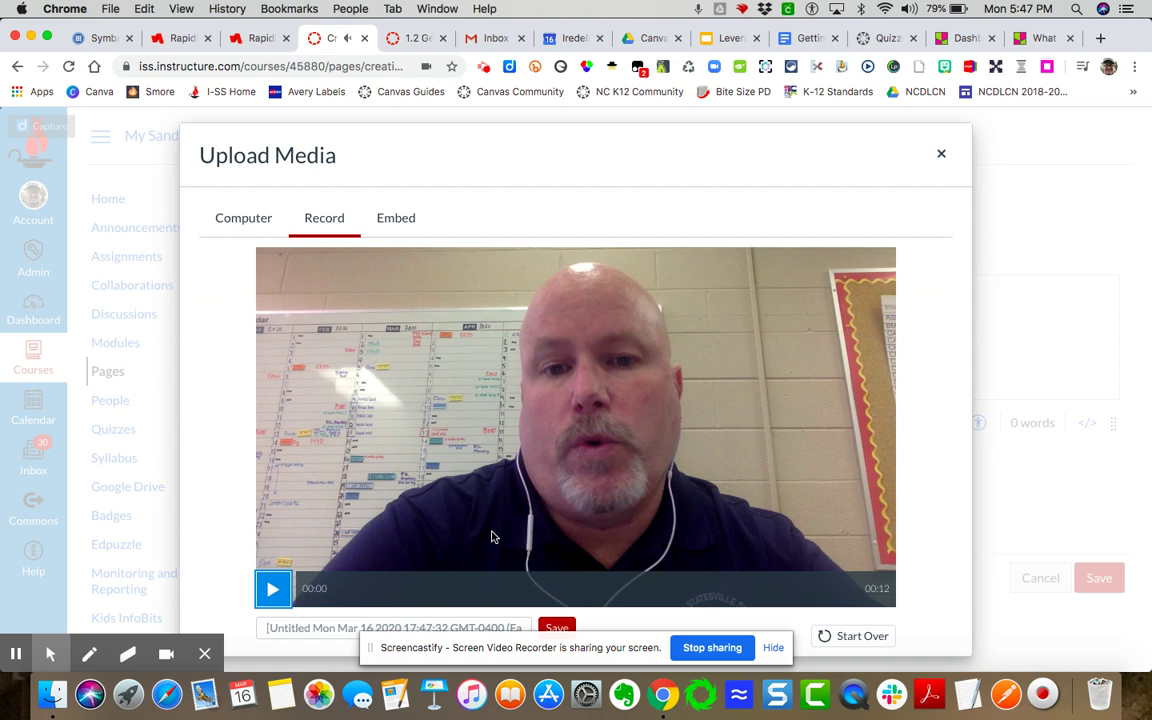
Name the recording "Teaching Notes" and save it into the page.
{"action": "scroll", "coordinate": [494, 535], "scroll_direction": "down", "scroll_amount": 1}
{"action": "left_click", "coordinate": [358, 600]}
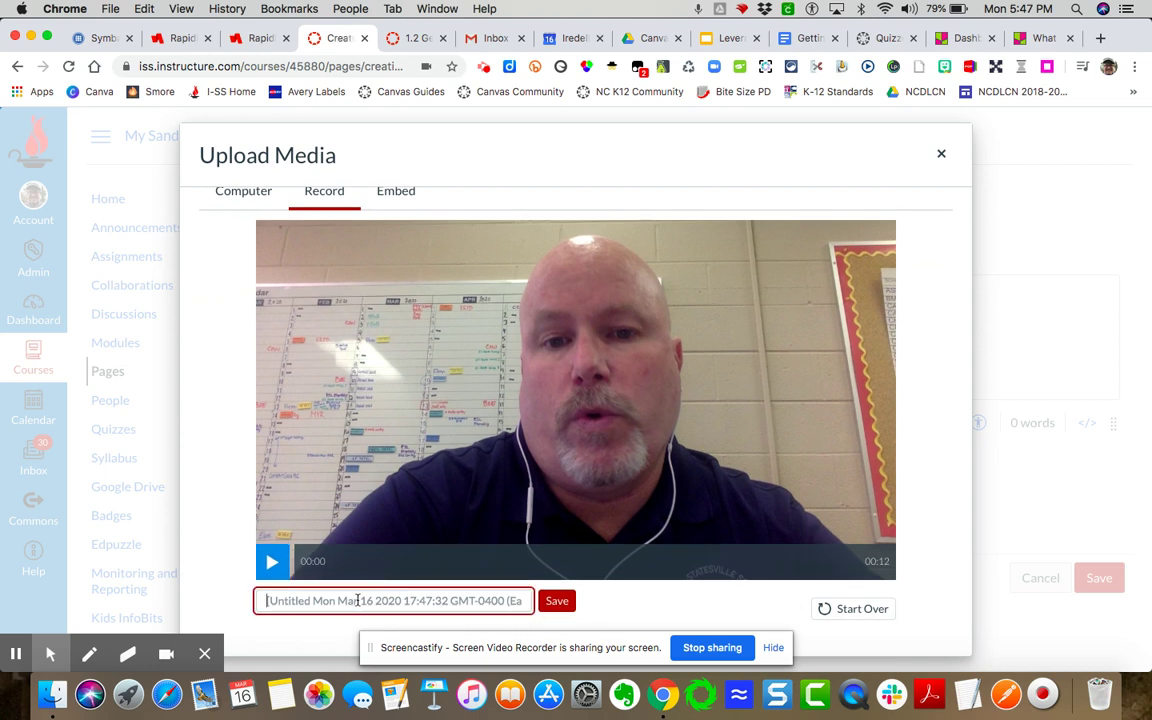
{"action": "type", "text": "Tea"}
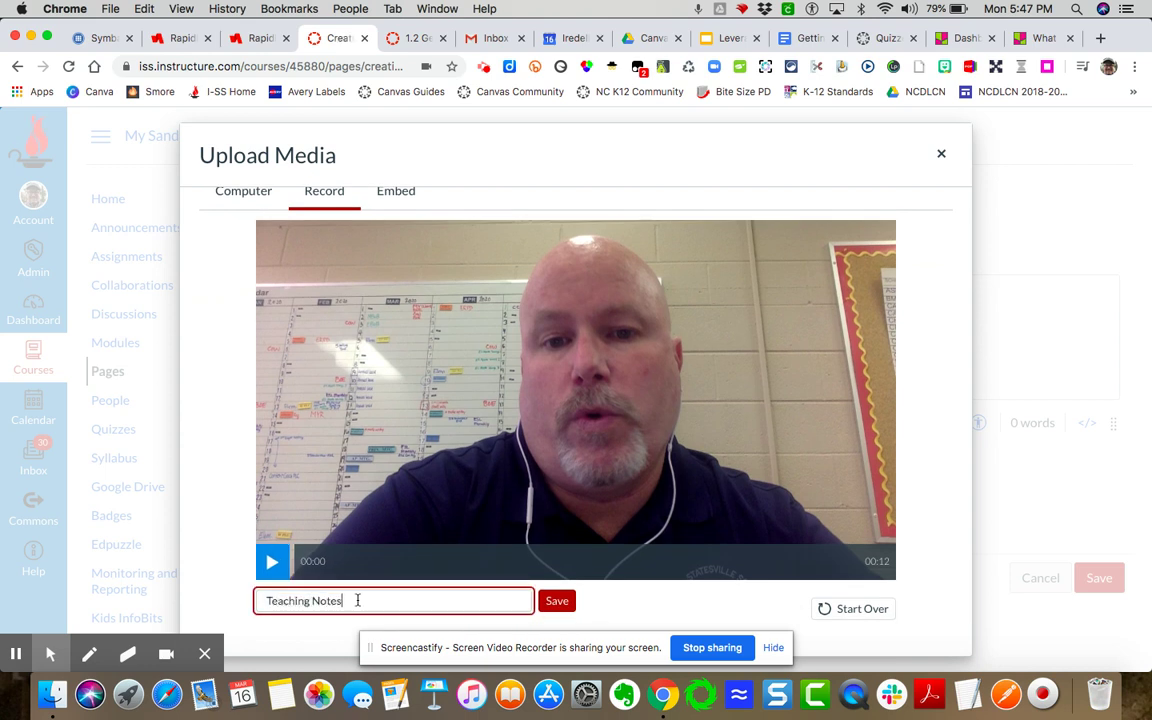
{"action": "type", "text": "ching Notes"}
{"action": "left_click", "coordinate": [556, 601]}
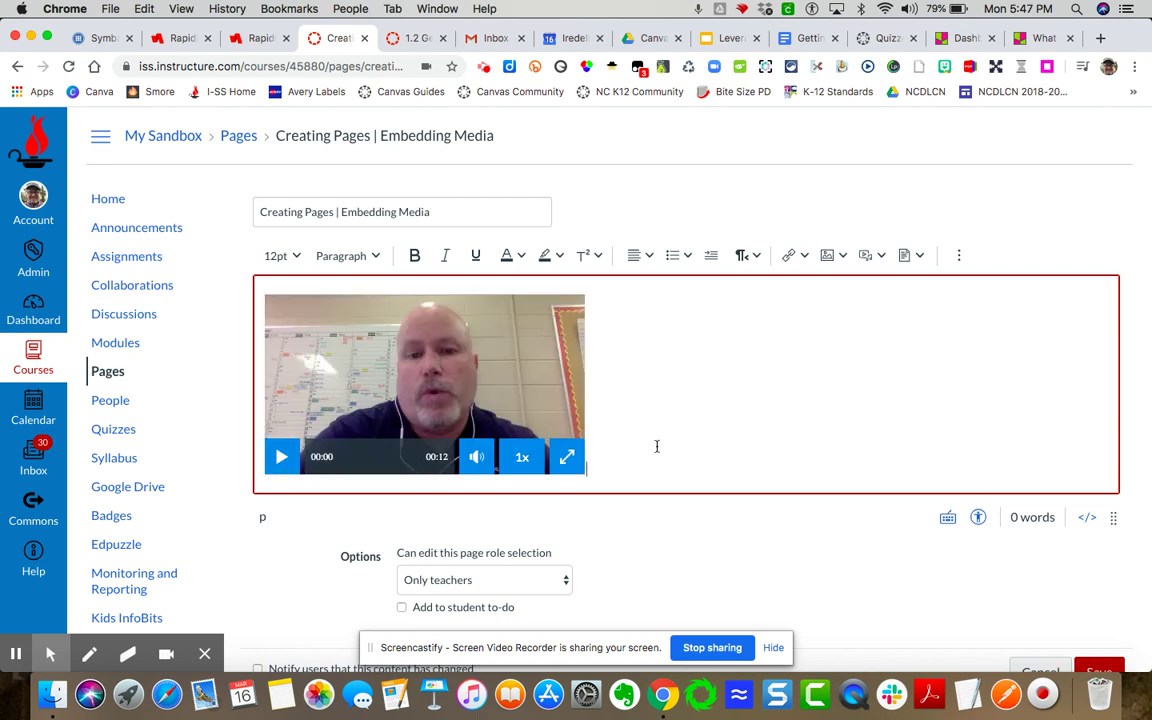
Add a new line below the video and open the embed-code entry for new media.
{"action": "key", "text": "Return"}
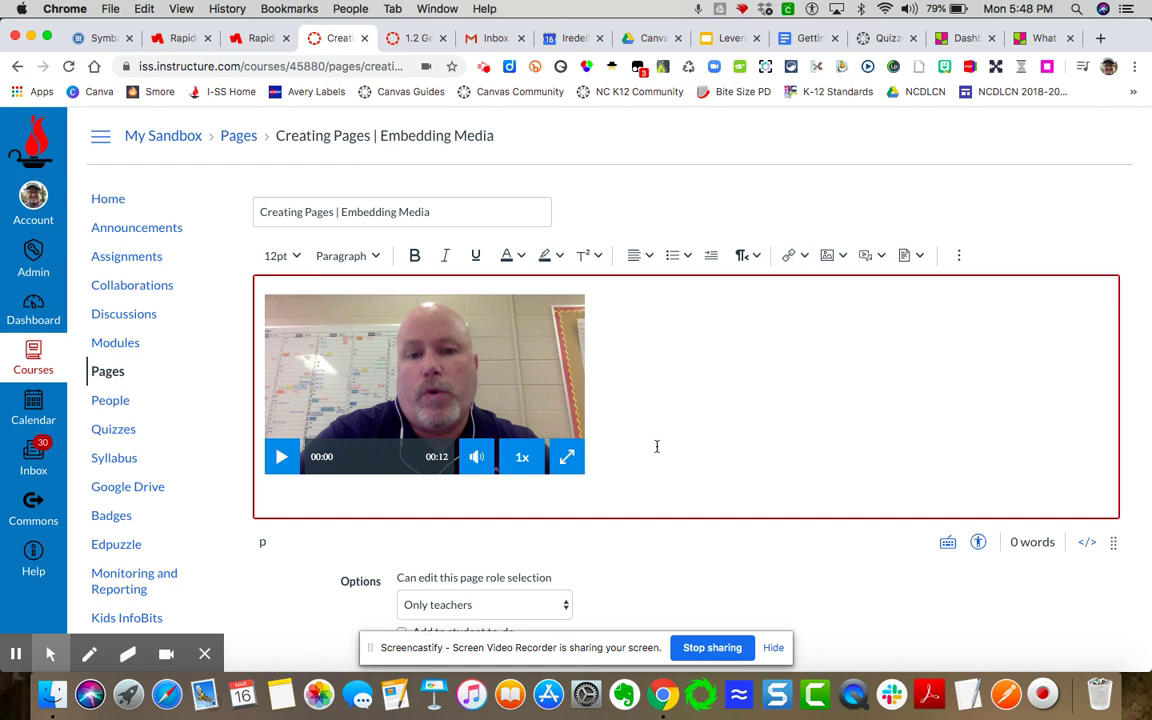
{"action": "left_click", "coordinate": [881, 256]}
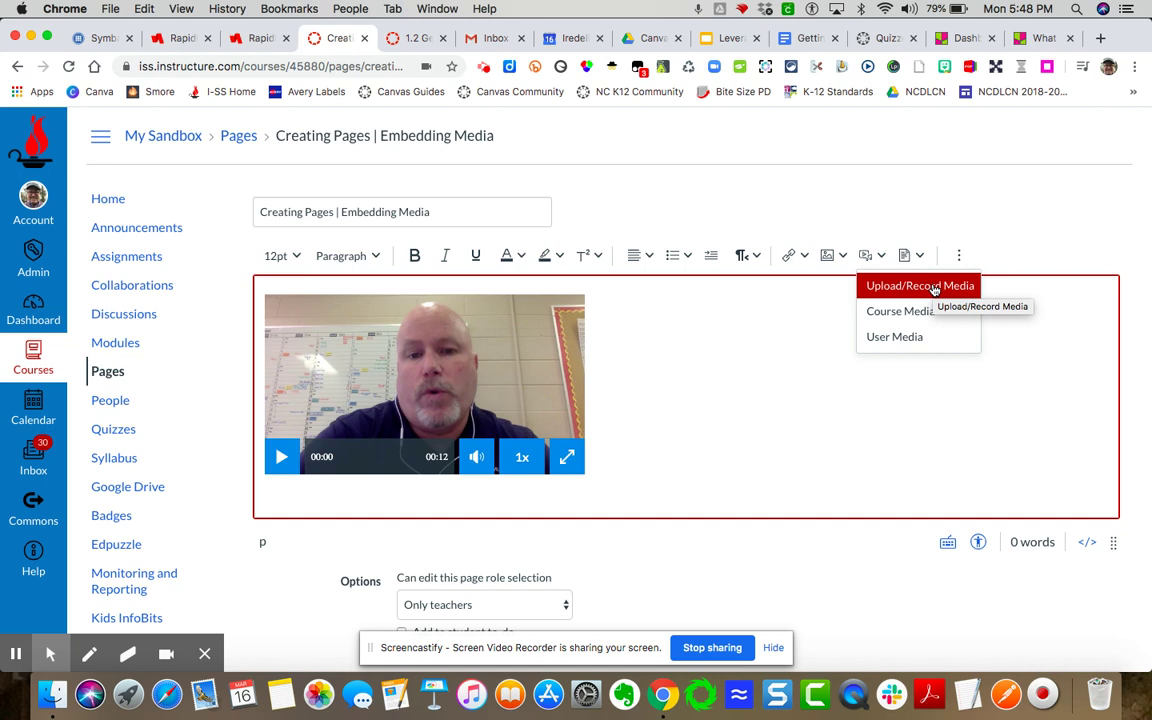
{"action": "left_click", "coordinate": [880, 287]}
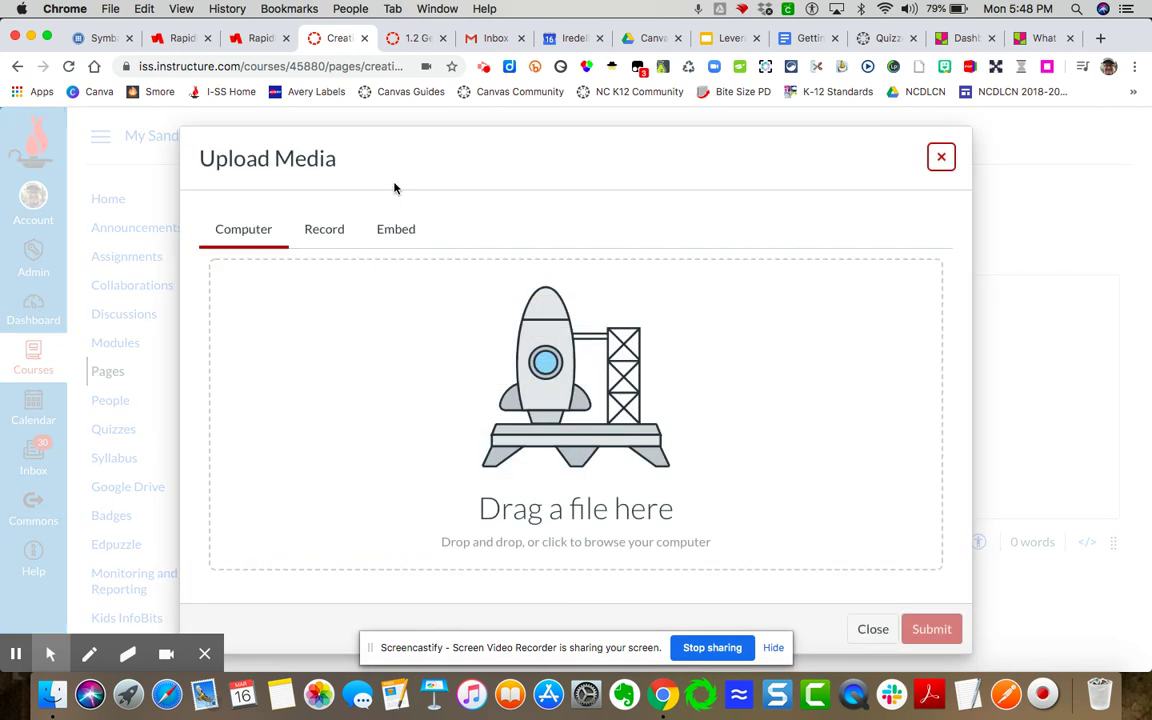
{"action": "left_click", "coordinate": [400, 229]}
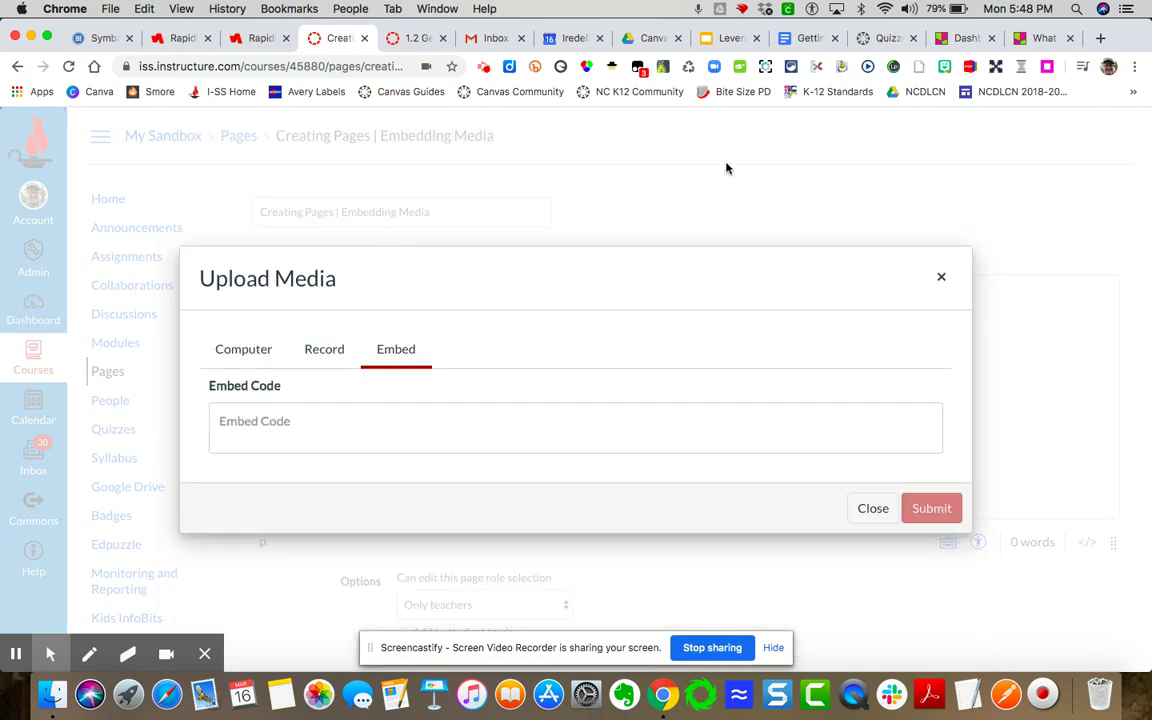
Switch to the "What is Rigor?" Padlet board and copy its full embed code.
{"action": "left_click", "coordinate": [1045, 38]}
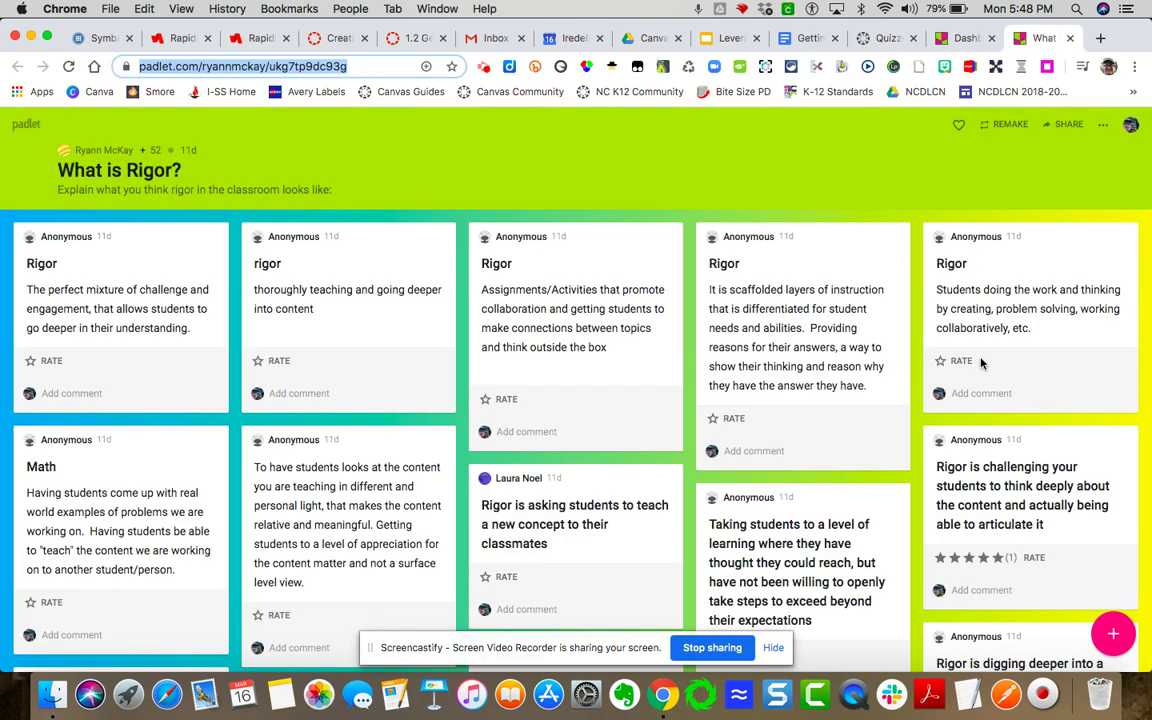
{"action": "left_click", "coordinate": [1068, 125]}
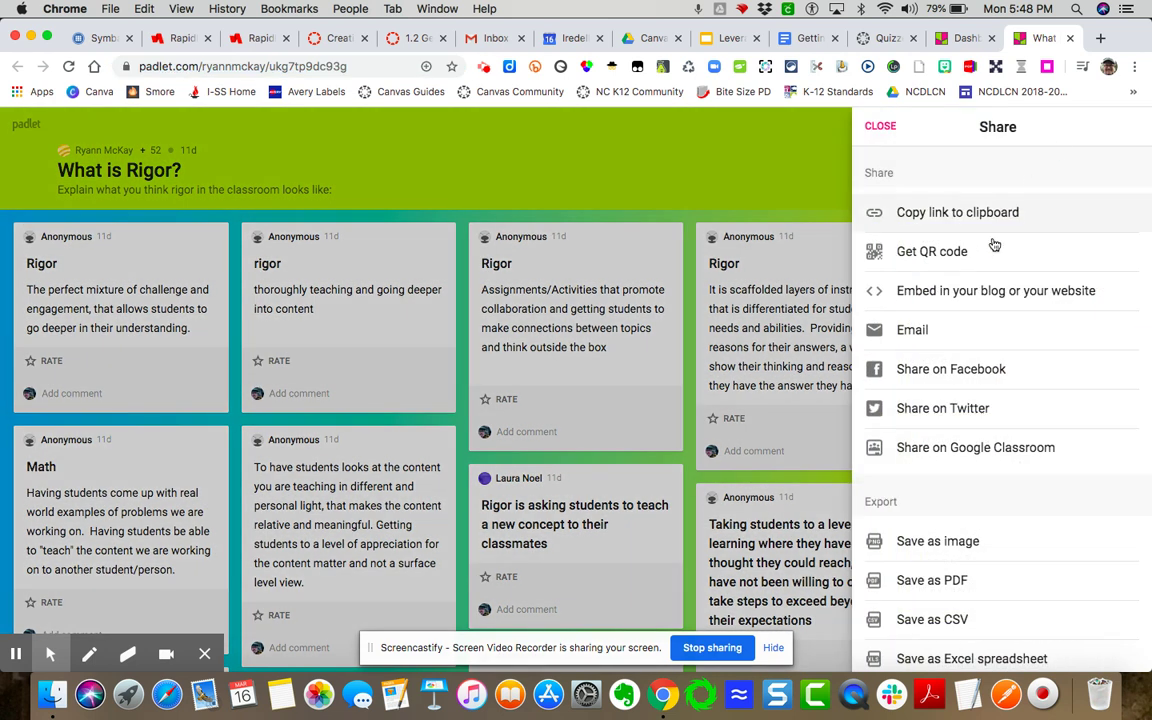
{"action": "left_click", "coordinate": [980, 290]}
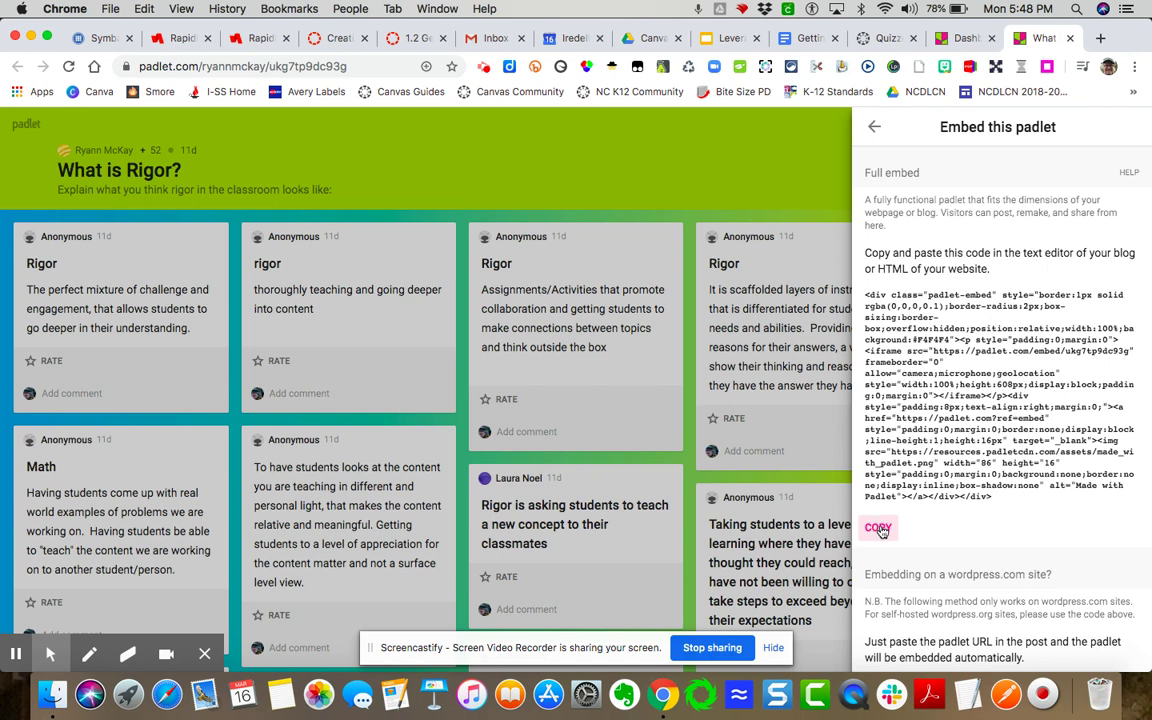
{"action": "left_click", "coordinate": [879, 529]}
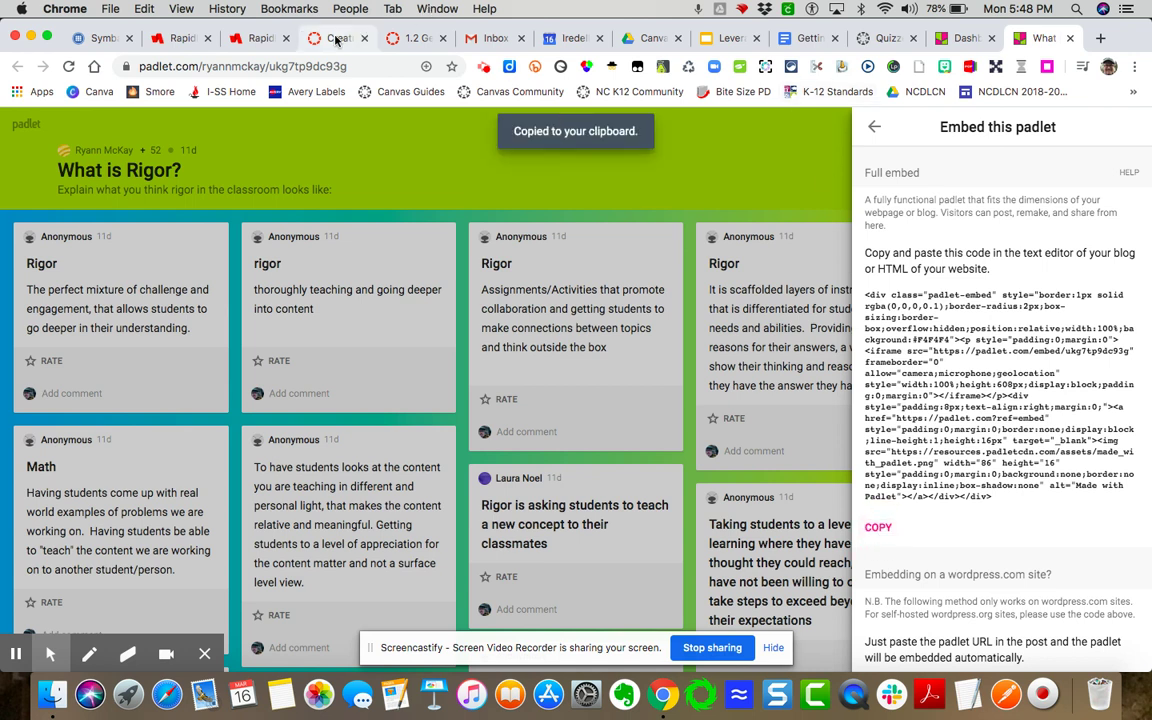
Return to the Canvas page editor, paste the Padlet code as the embed code and submit it.
{"action": "left_click", "coordinate": [305, 38]}
{"action": "left_click", "coordinate": [317, 420]}
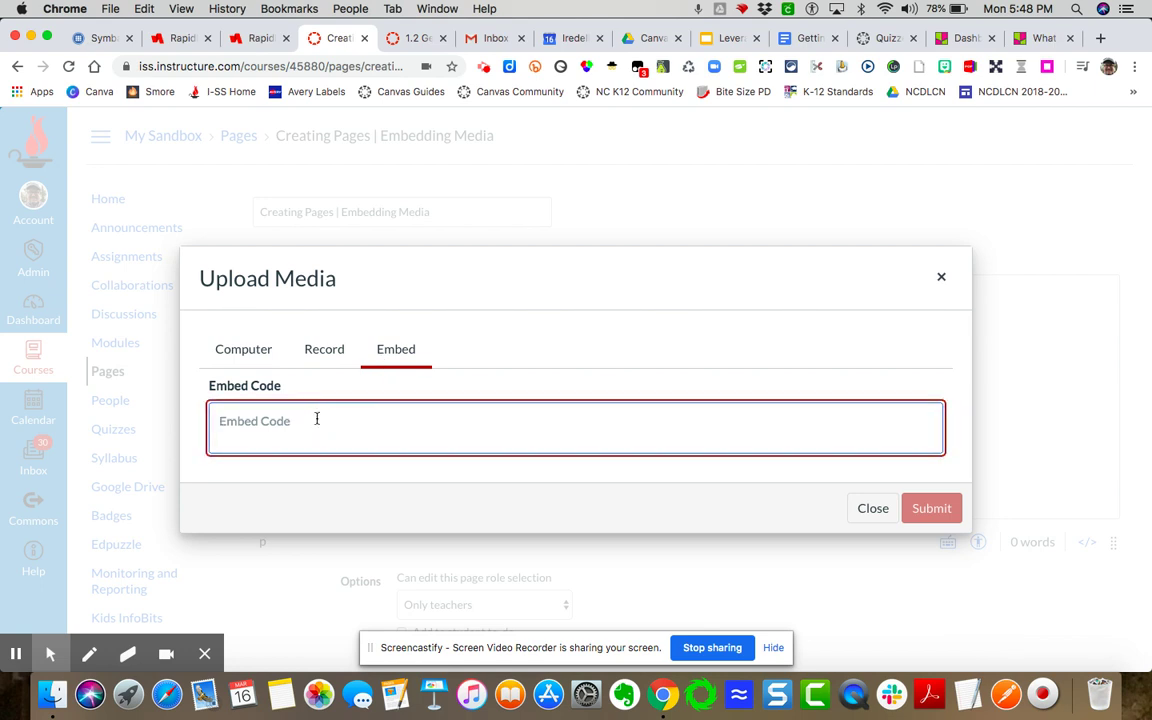
{"action": "key", "text": "super+v"}
{"action": "left_click", "coordinate": [931, 546]}
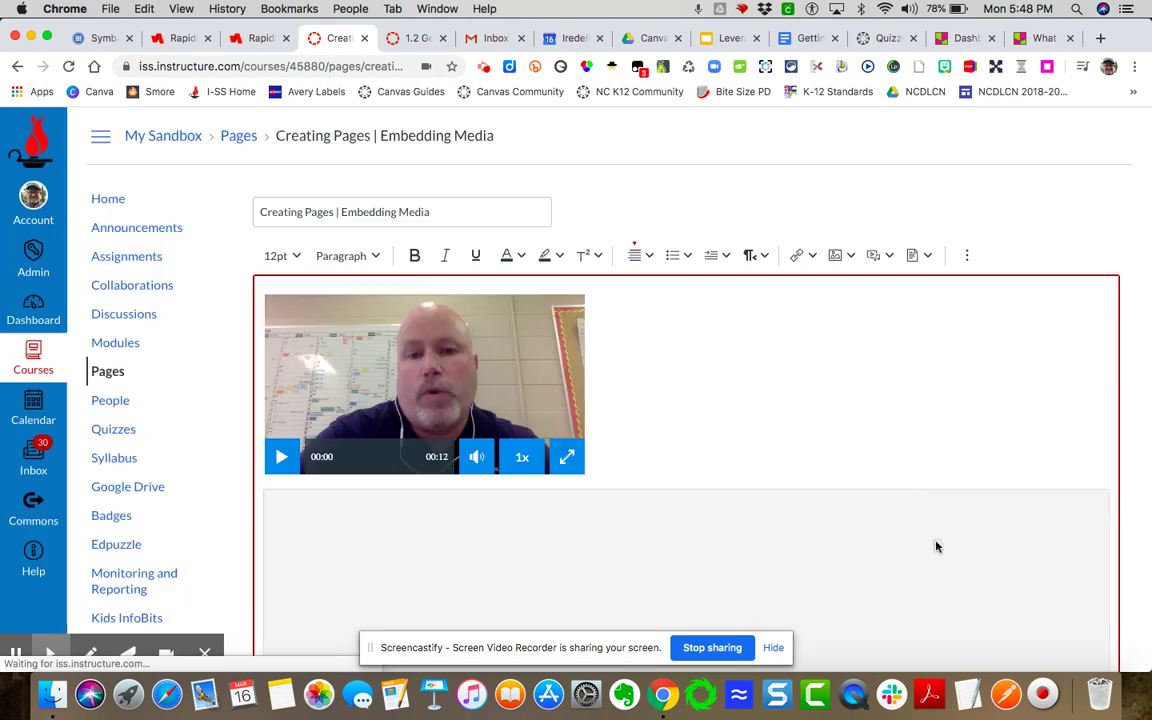
Insert a blank line between the recorded video and the embedded Padlet board.
{"action": "scroll", "coordinate": [936, 545], "scroll_direction": "down", "scroll_amount": 4}
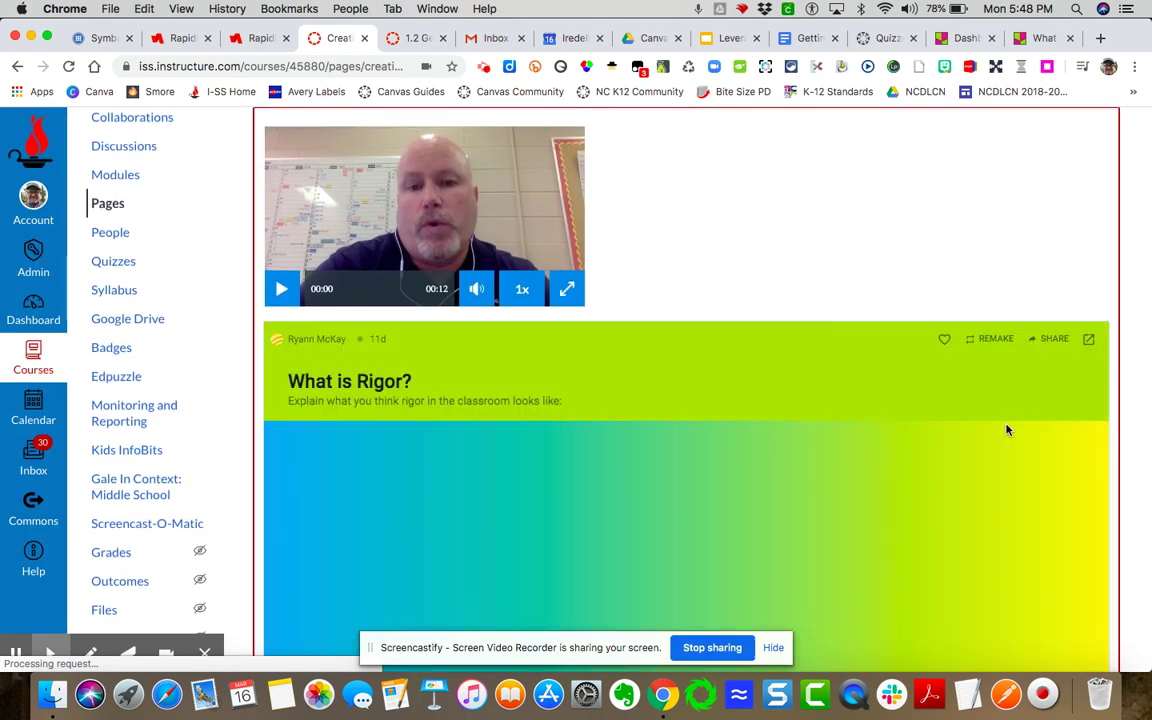
{"action": "scroll", "coordinate": [1086, 567], "scroll_direction": "down", "scroll_amount": 5}
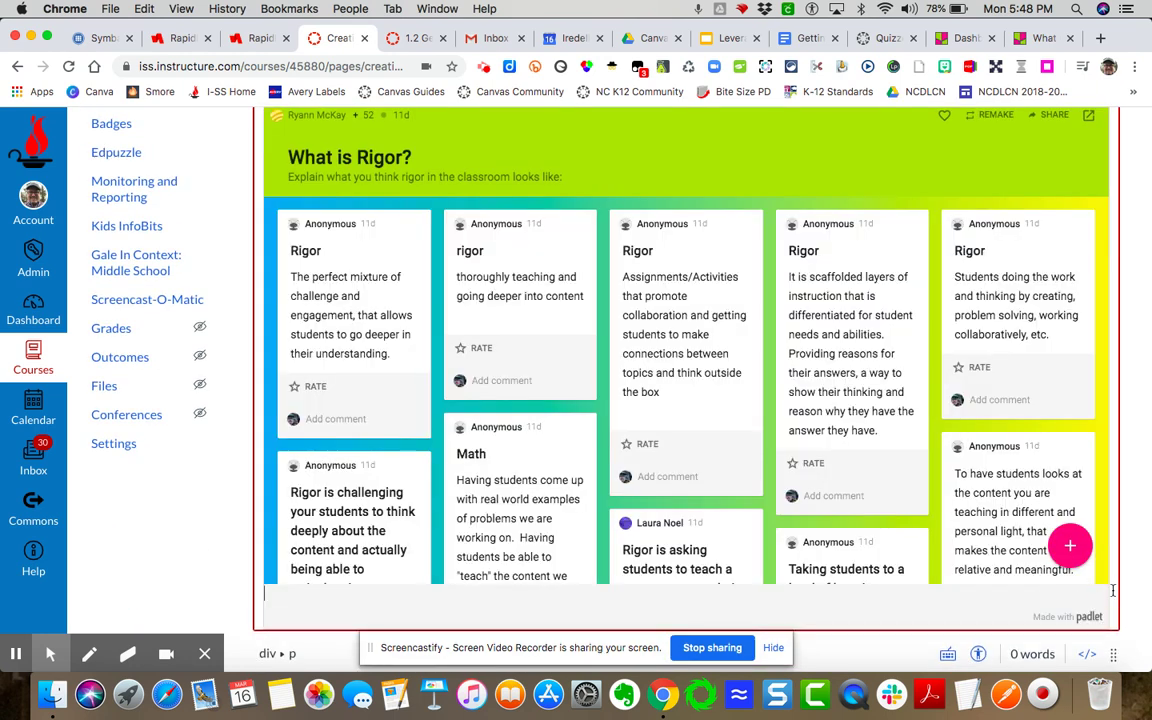
{"action": "scroll", "coordinate": [681, 244], "scroll_direction": "up", "scroll_amount": 2}
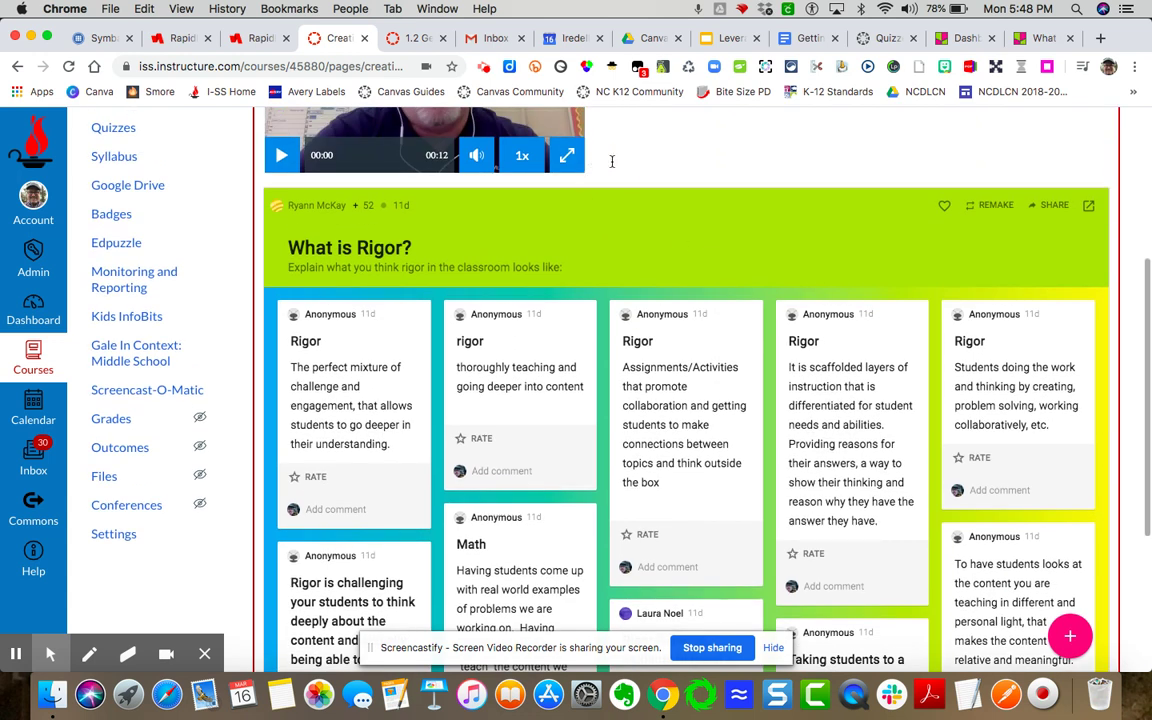
{"action": "key", "text": "Return"}
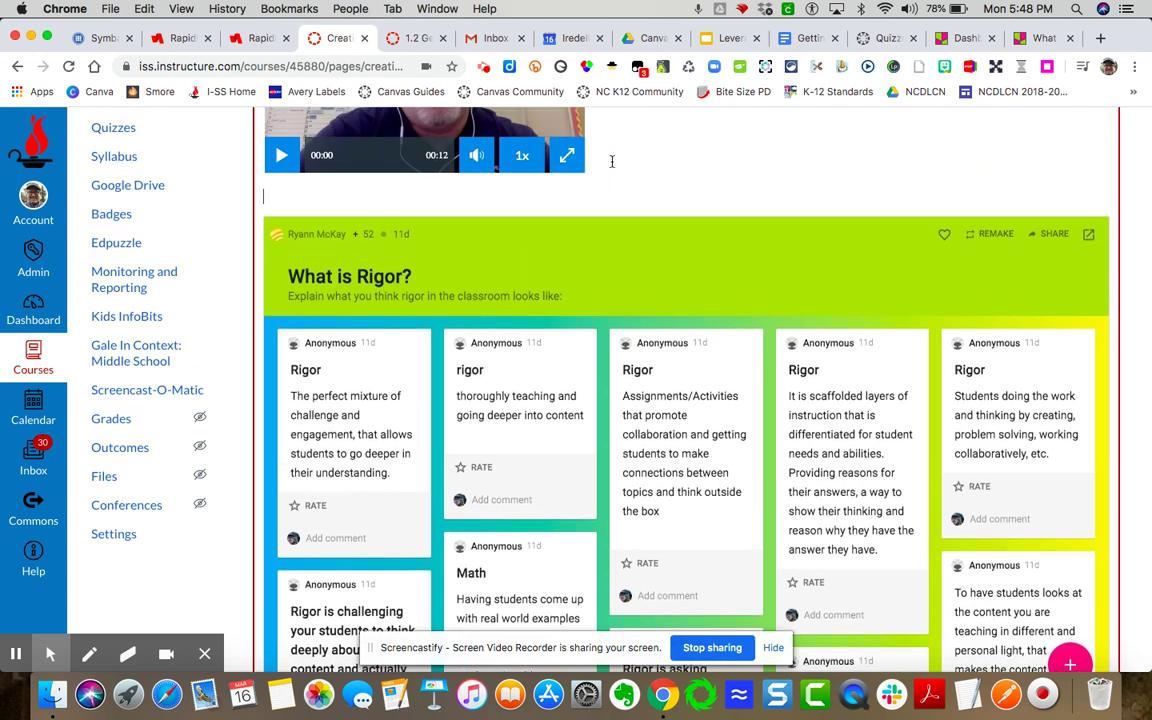
Switch to the "Leveraging Pages" Google Slides presentation and publish it to the web.
{"action": "left_click", "coordinate": [728, 40]}
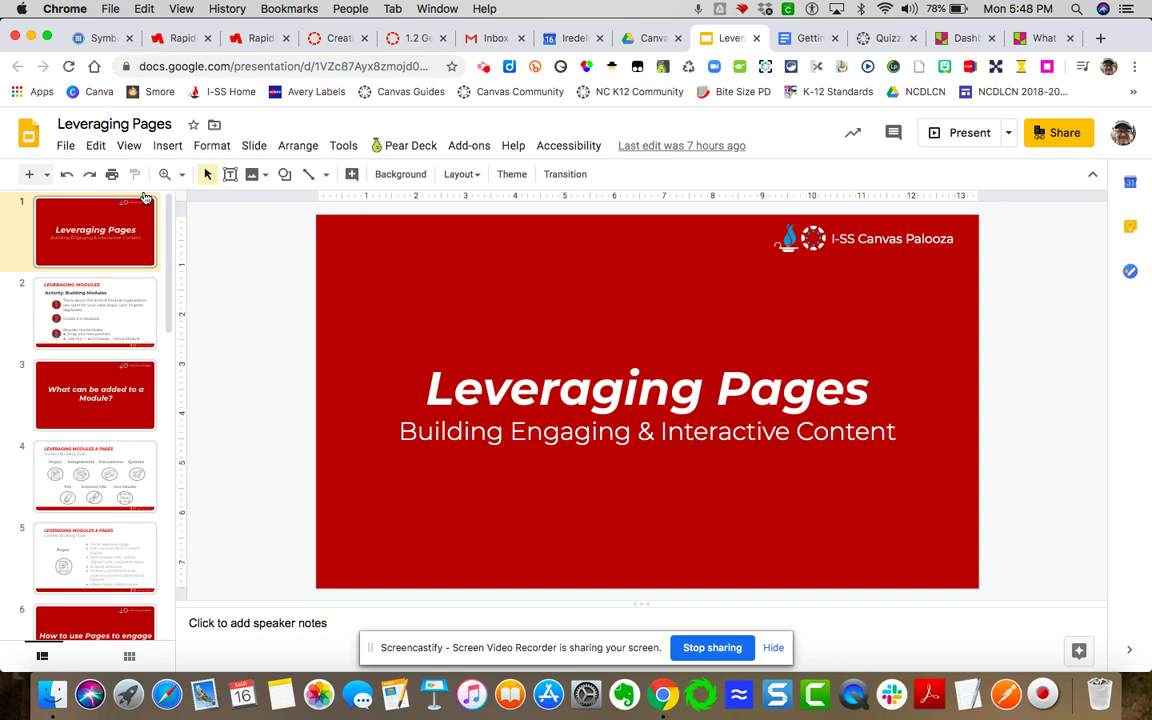
{"action": "left_click", "coordinate": [65, 146]}
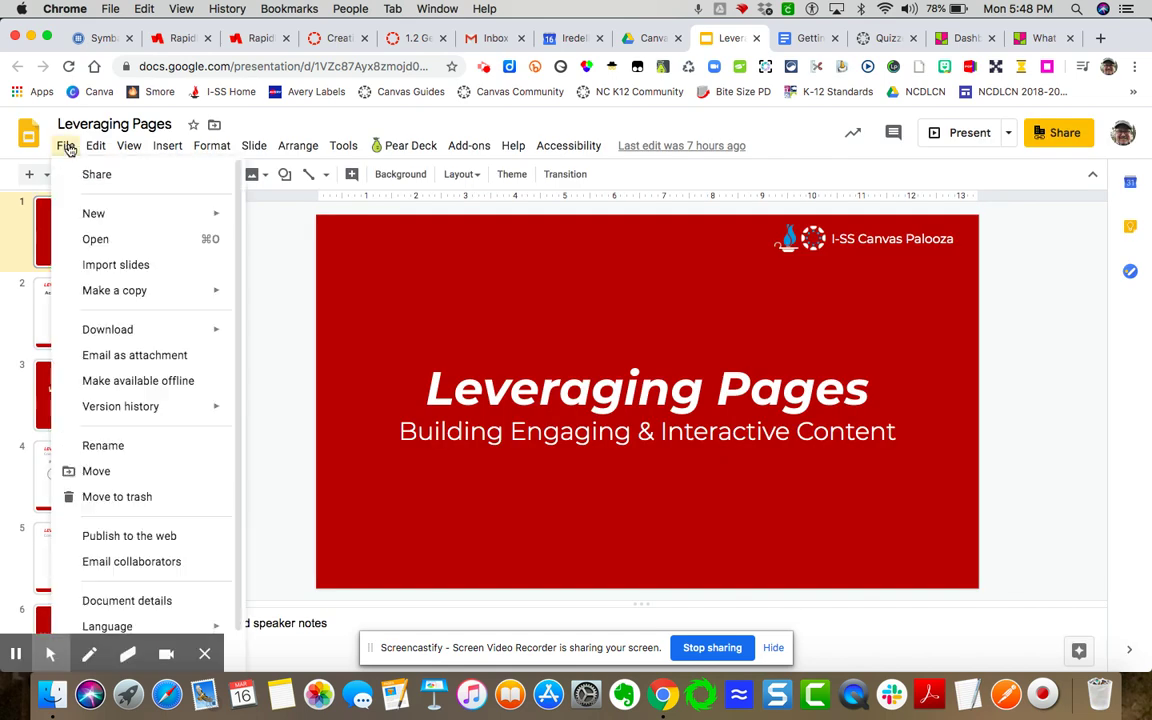
{"action": "left_click", "coordinate": [150, 536]}
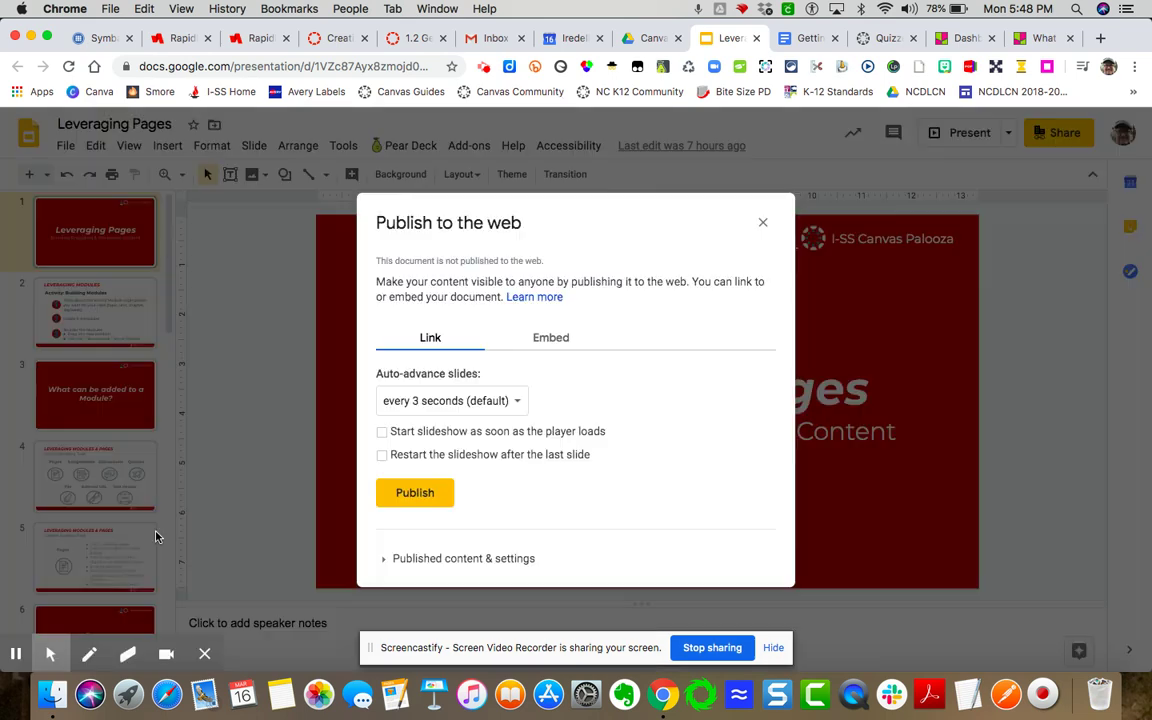
{"action": "left_click", "coordinate": [416, 495]}
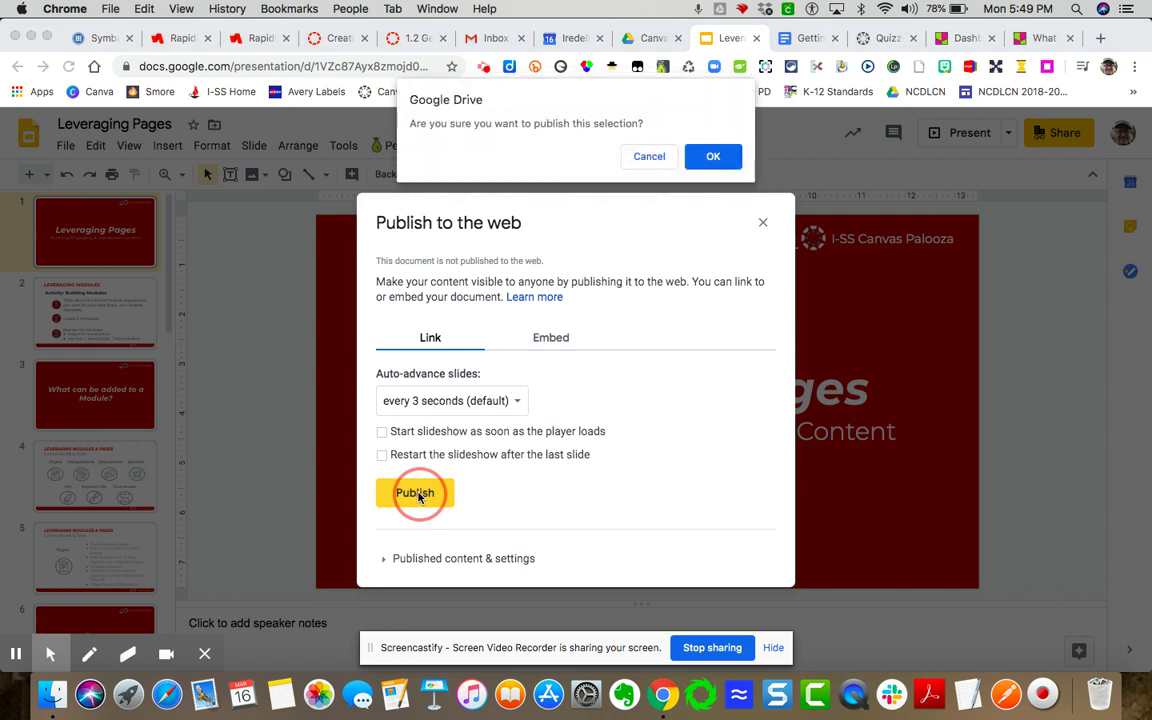
{"action": "left_click", "coordinate": [713, 157]}
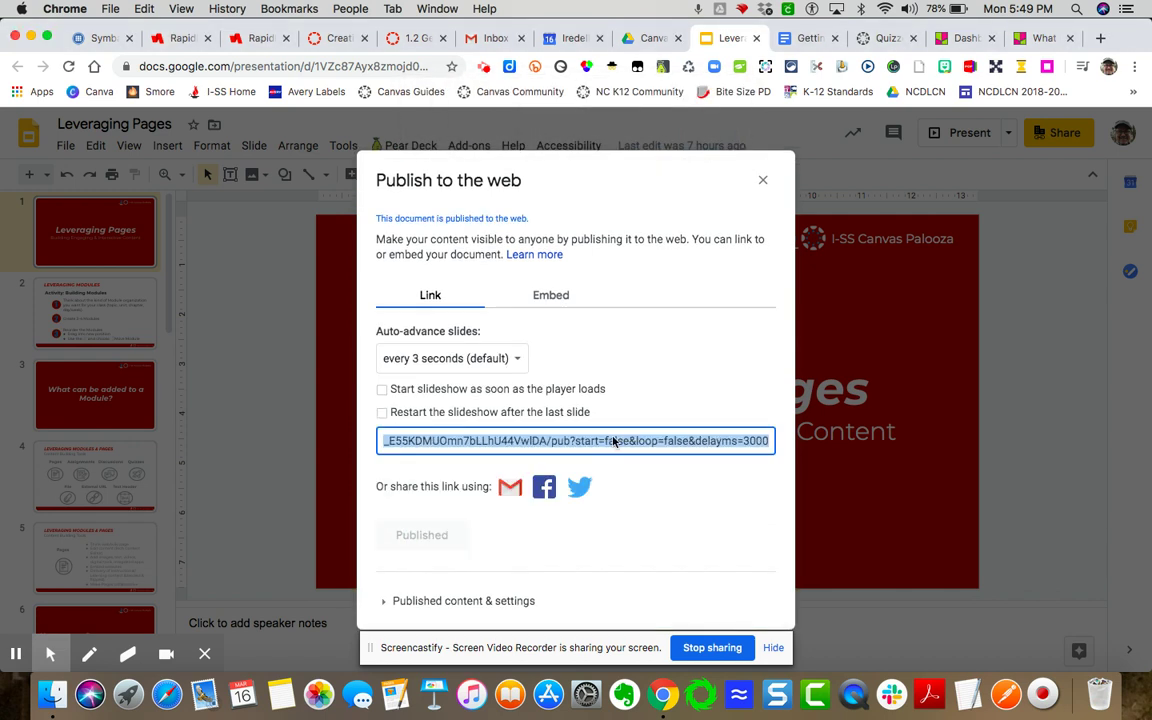
Set the published presentation's embed slide size to Small (640x389) and copy its full embed code.
{"action": "left_click", "coordinate": [551, 296]}
{"action": "left_click", "coordinate": [500, 445]}
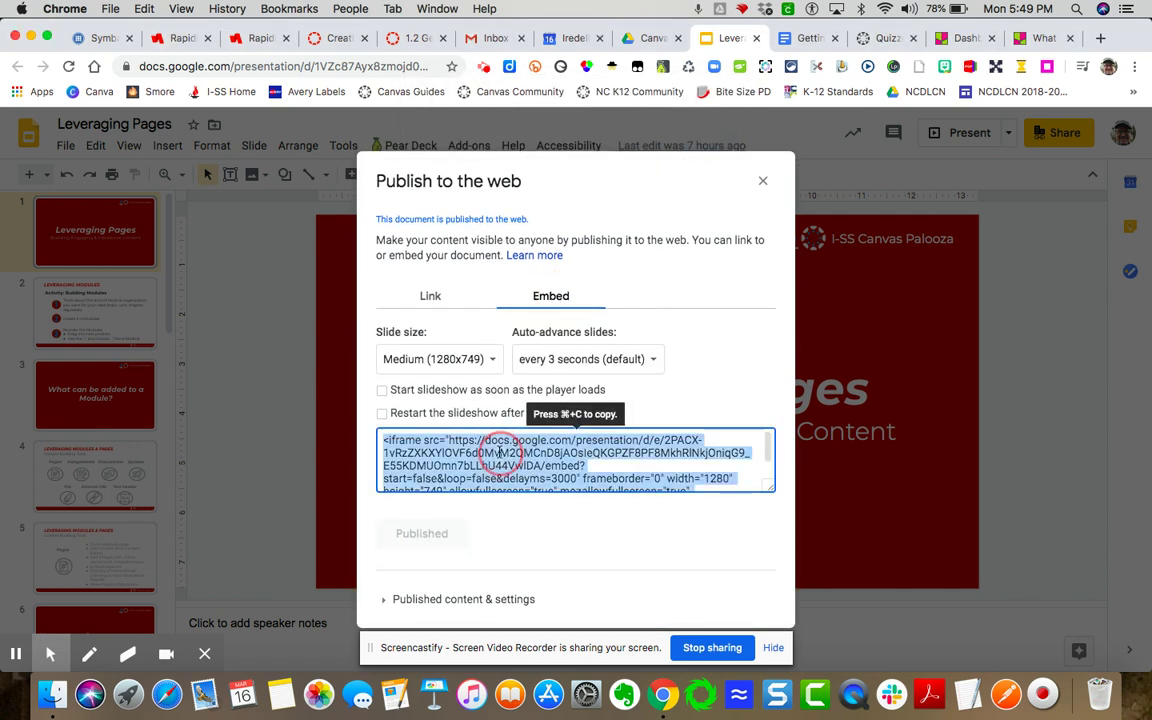
{"action": "left_click", "coordinate": [485, 359]}
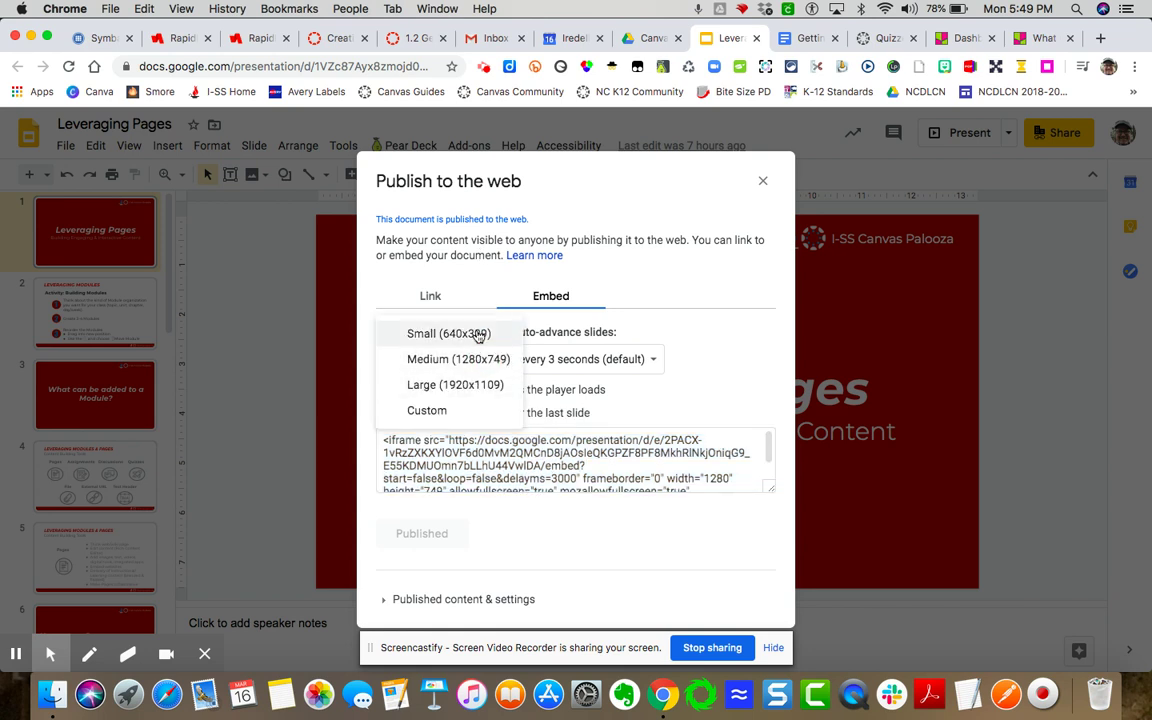
{"action": "left_click", "coordinate": [476, 334]}
{"action": "left_click", "coordinate": [480, 455]}
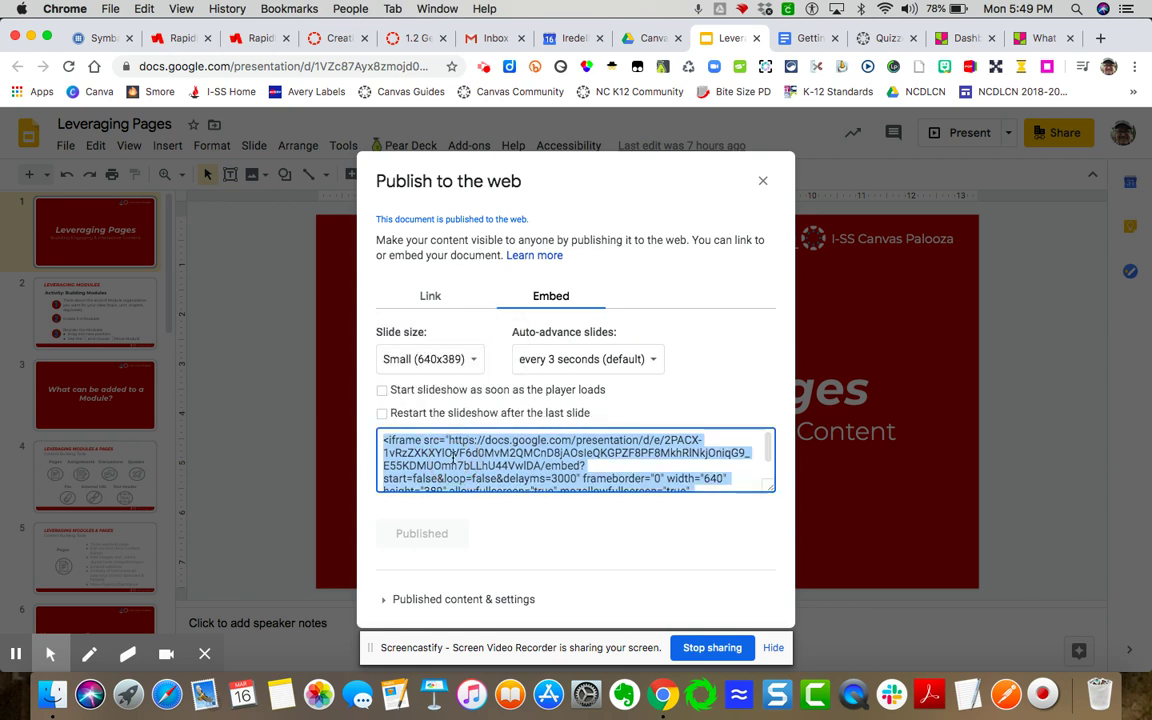
{"action": "key", "text": "super+c"}
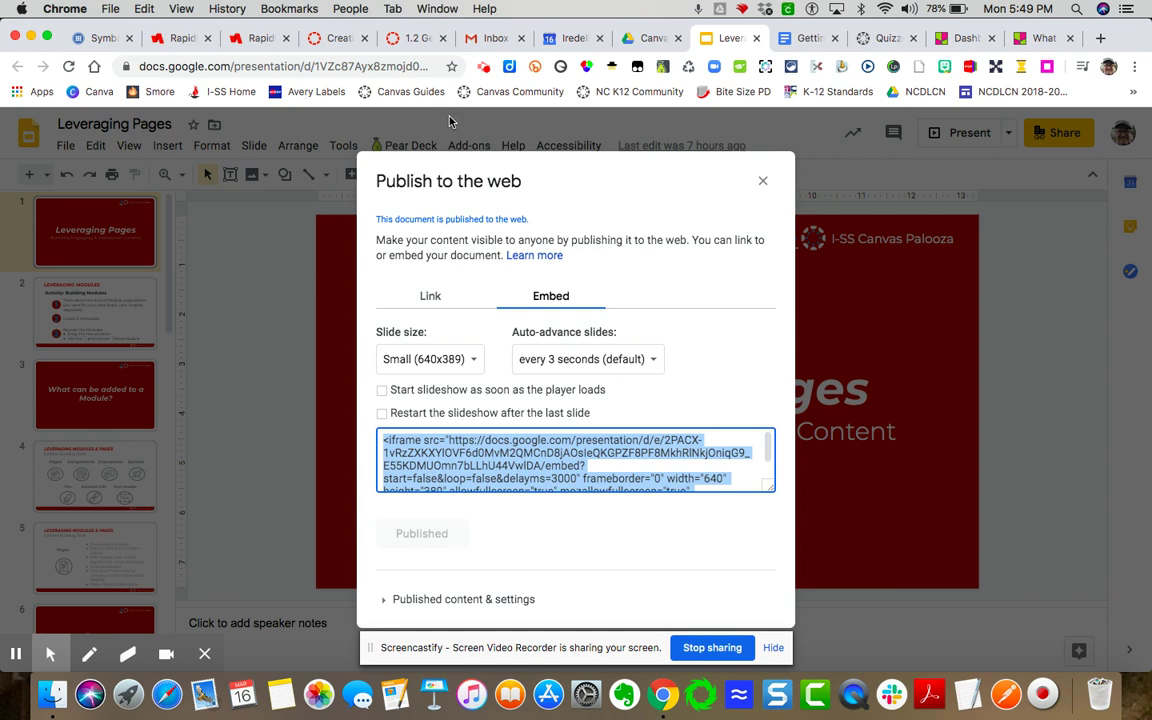
Return to the Canvas page editor and embed the Google Slides presentation as new media using the copied code.
{"action": "left_click", "coordinate": [340, 38]}
{"action": "scroll", "coordinate": [586, 192], "scroll_direction": "up", "scroll_amount": 5}
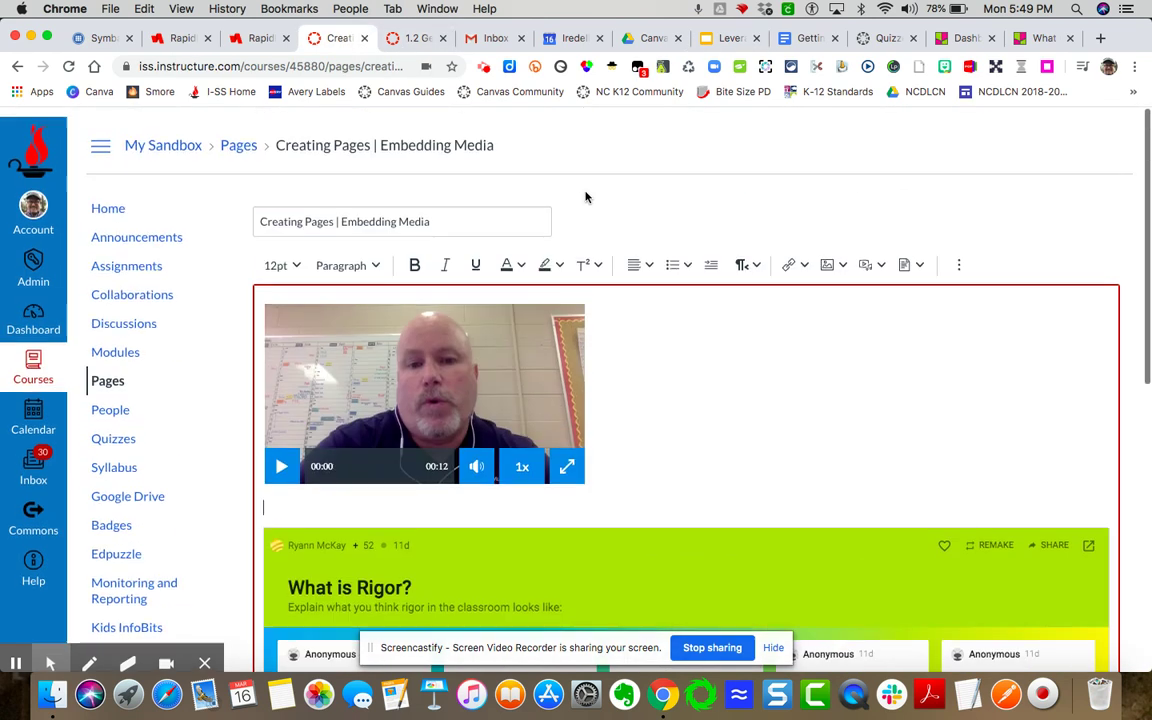
{"action": "left_click", "coordinate": [881, 255]}
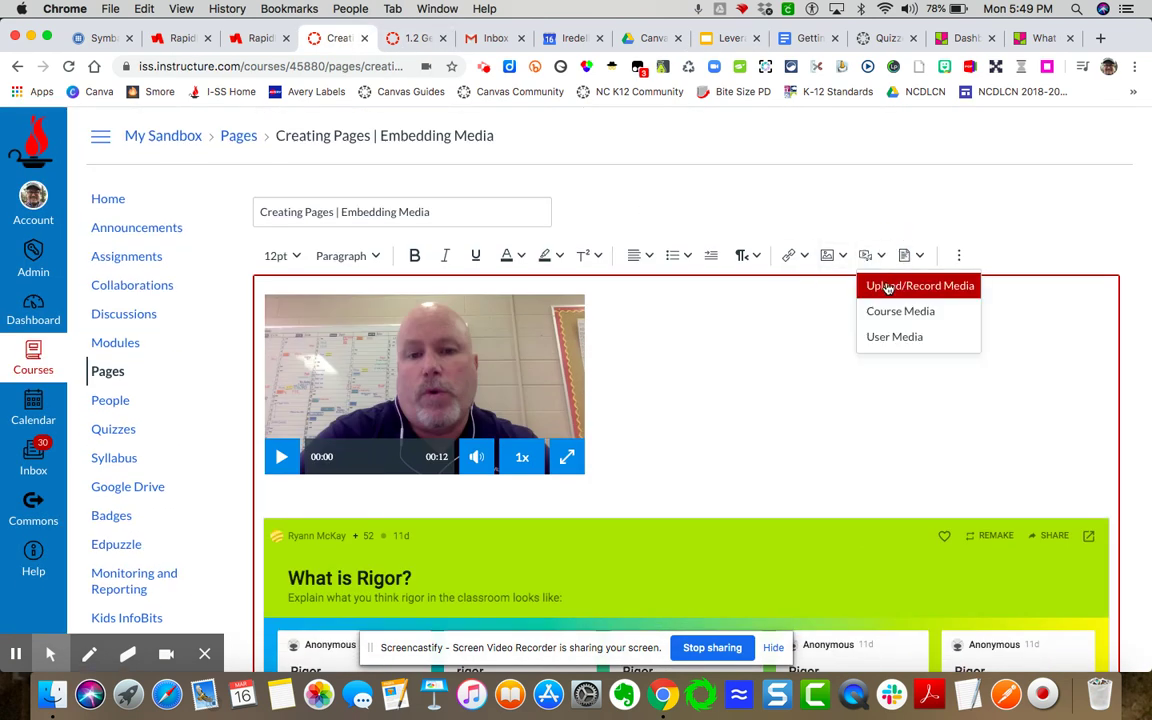
{"action": "left_click", "coordinate": [928, 287]}
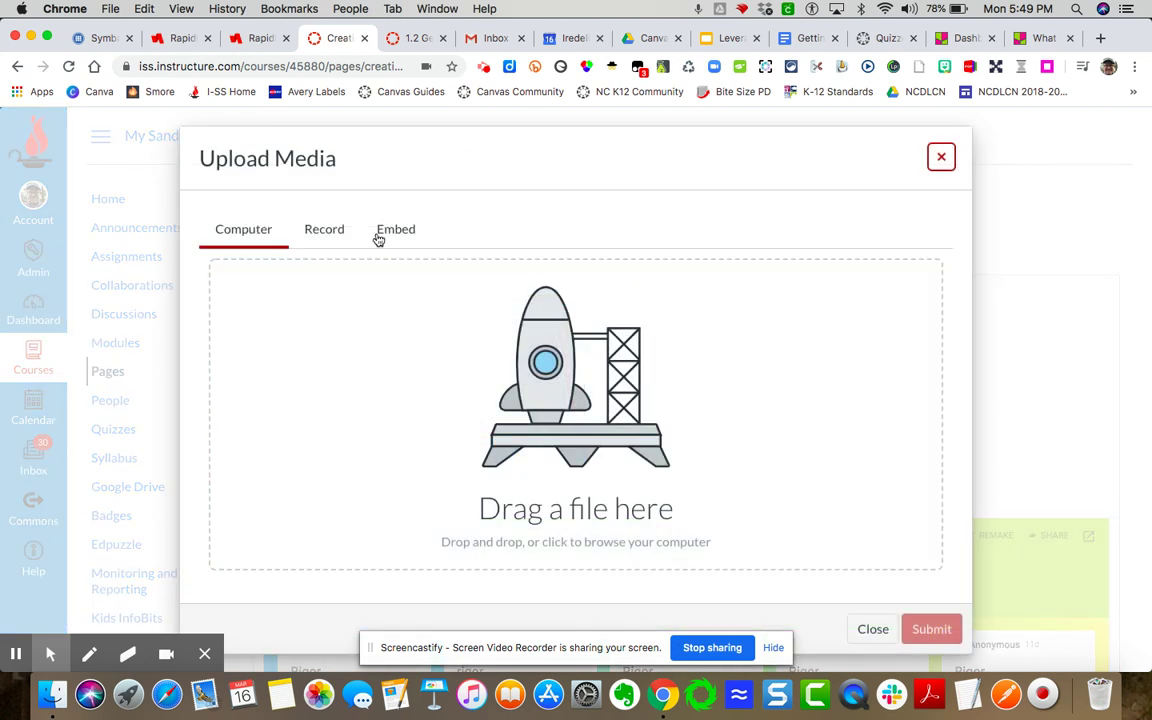
{"action": "left_click", "coordinate": [397, 231]}
{"action": "left_click", "coordinate": [305, 447]}
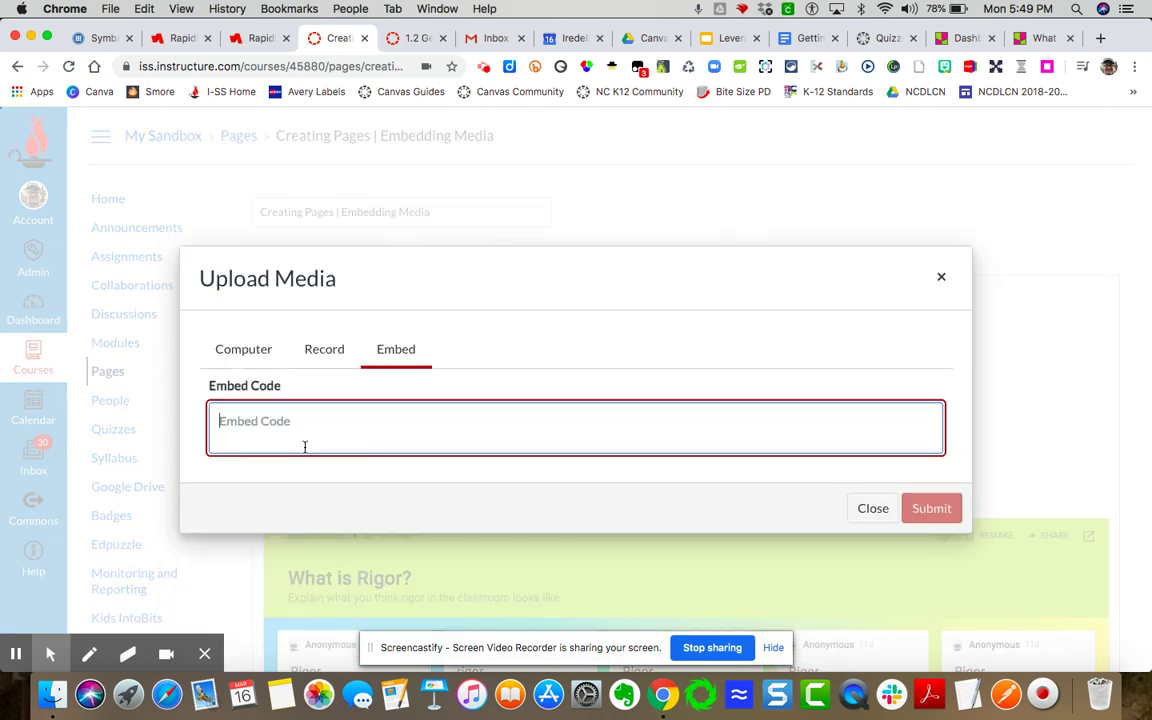
{"action": "key", "text": "super+v"}
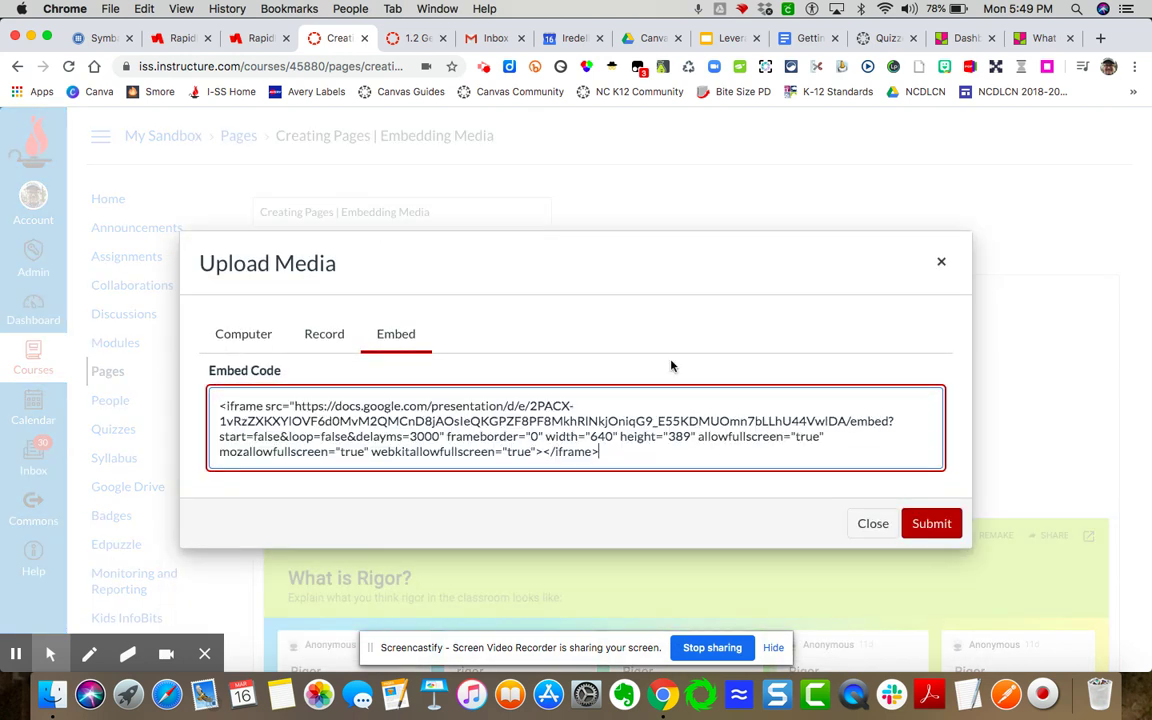
{"action": "left_click", "coordinate": [931, 523]}
Add a new line between the embedded slide presentation and the Padlet board.
{"action": "scroll", "coordinate": [960, 440], "scroll_direction": "down", "scroll_amount": 5}
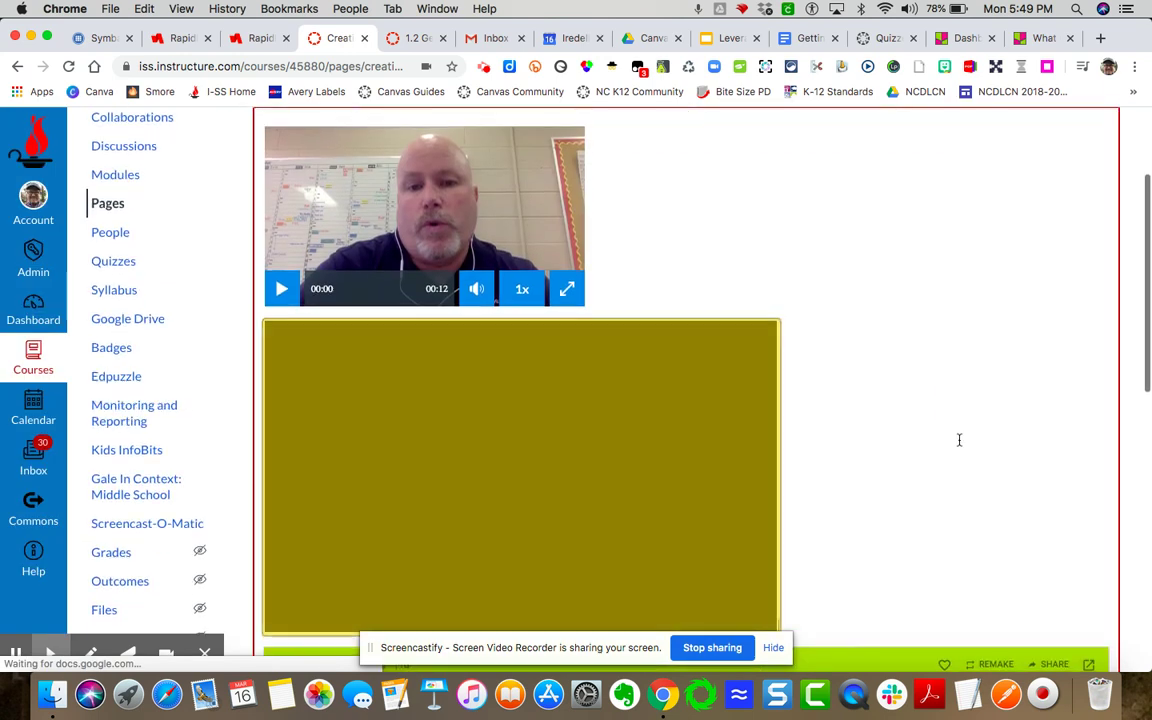
{"action": "scroll", "coordinate": [951, 451], "scroll_direction": "down", "scroll_amount": 5}
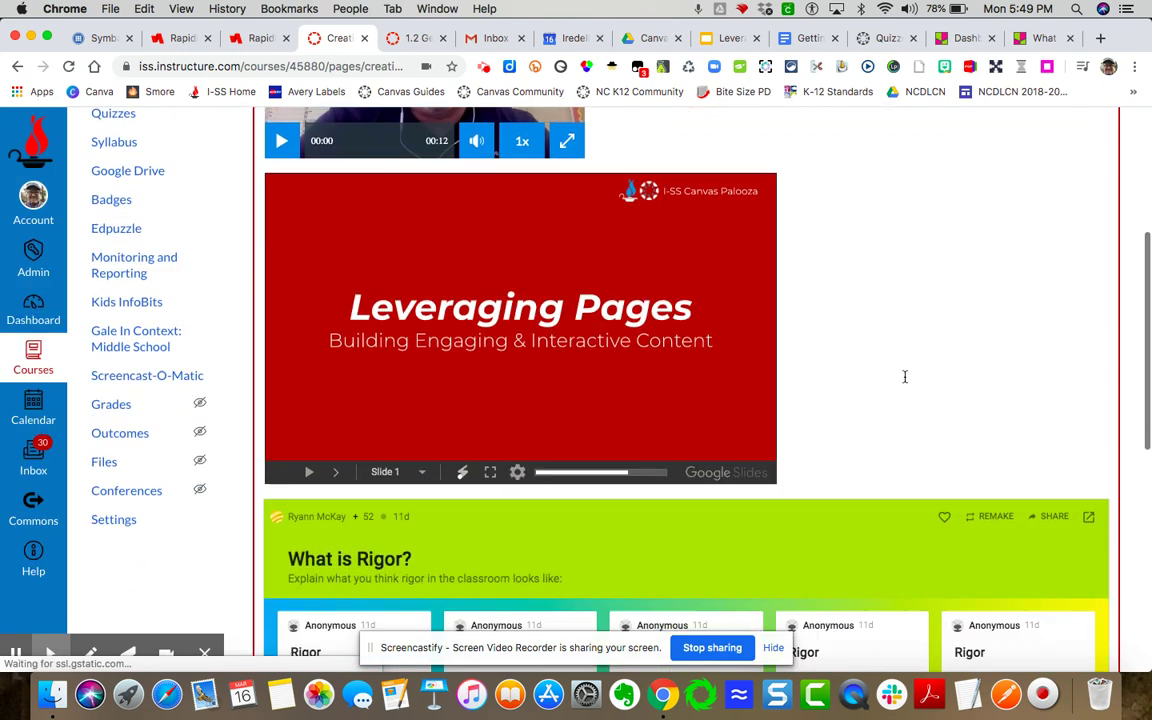
{"action": "scroll", "coordinate": [904, 377], "scroll_direction": "up", "scroll_amount": 3}
{"action": "scroll", "coordinate": [903, 380], "scroll_direction": "down", "scroll_amount": 3}
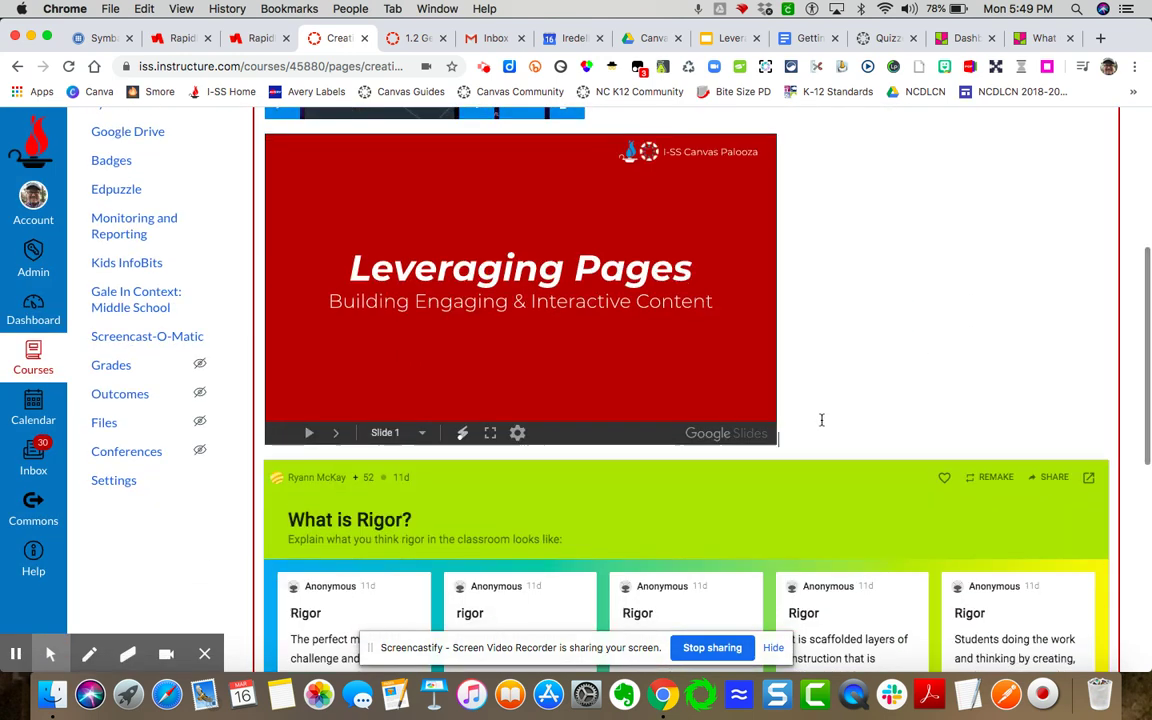
{"action": "key", "text": "Return"}
Reveal the editor's additional tools and open the selection of external apps.
{"action": "scroll", "coordinate": [821, 420], "scroll_direction": "up", "scroll_amount": 5}
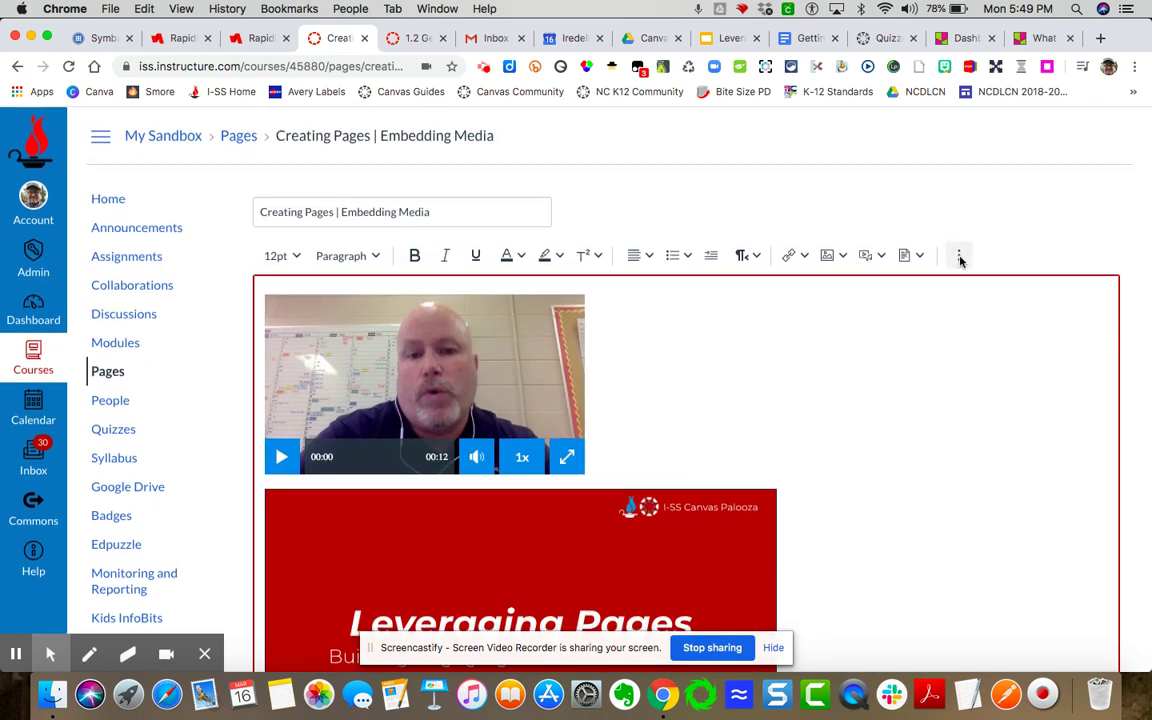
{"action": "left_click", "coordinate": [959, 257]}
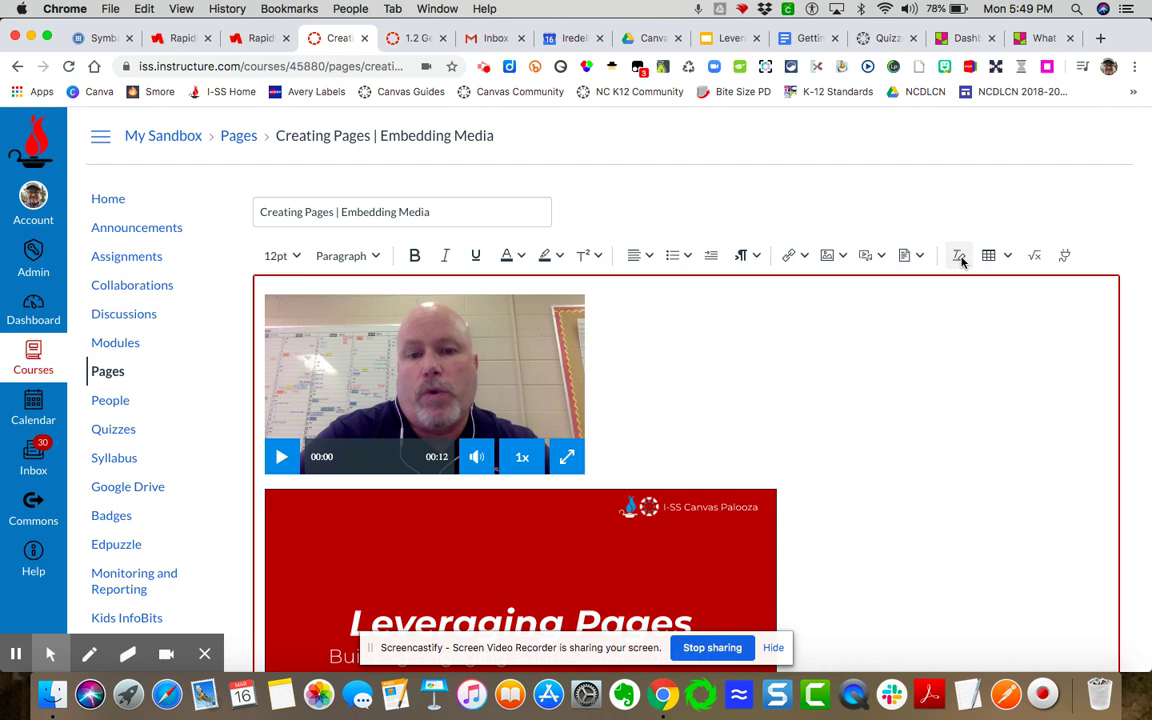
{"action": "left_click", "coordinate": [1067, 257]}
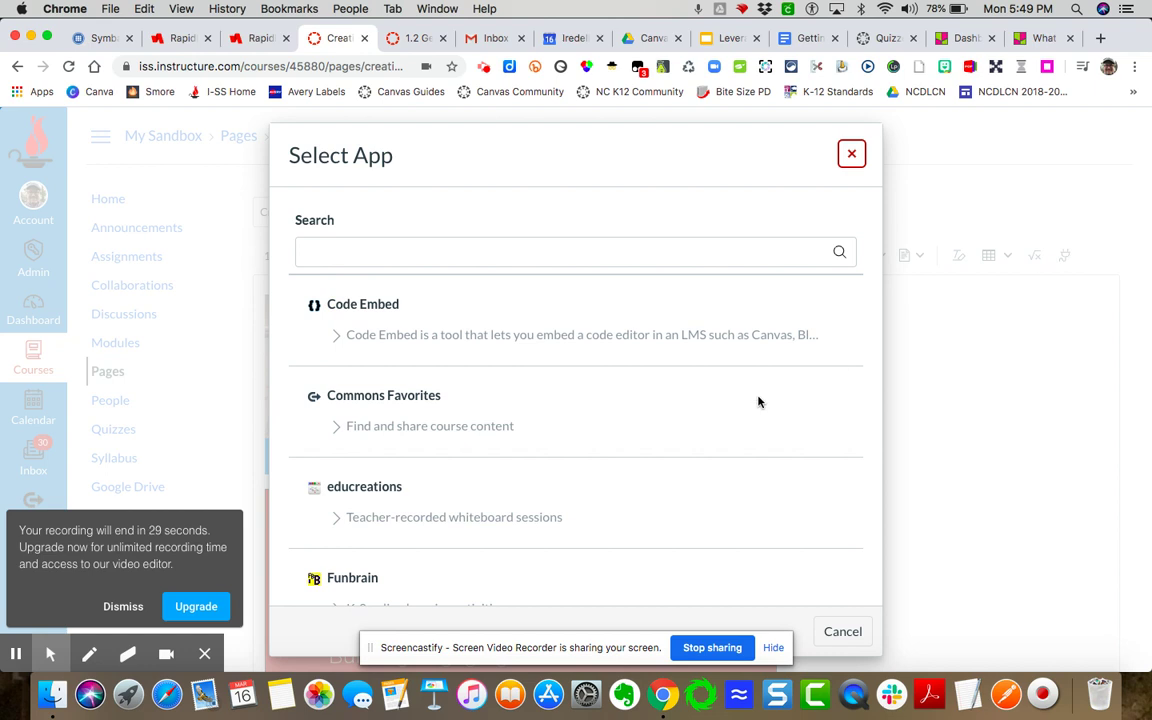
Find and launch the Public Resources app and open its YouTube video search.
{"action": "scroll", "coordinate": [650, 455], "scroll_direction": "down", "scroll_amount": 10}
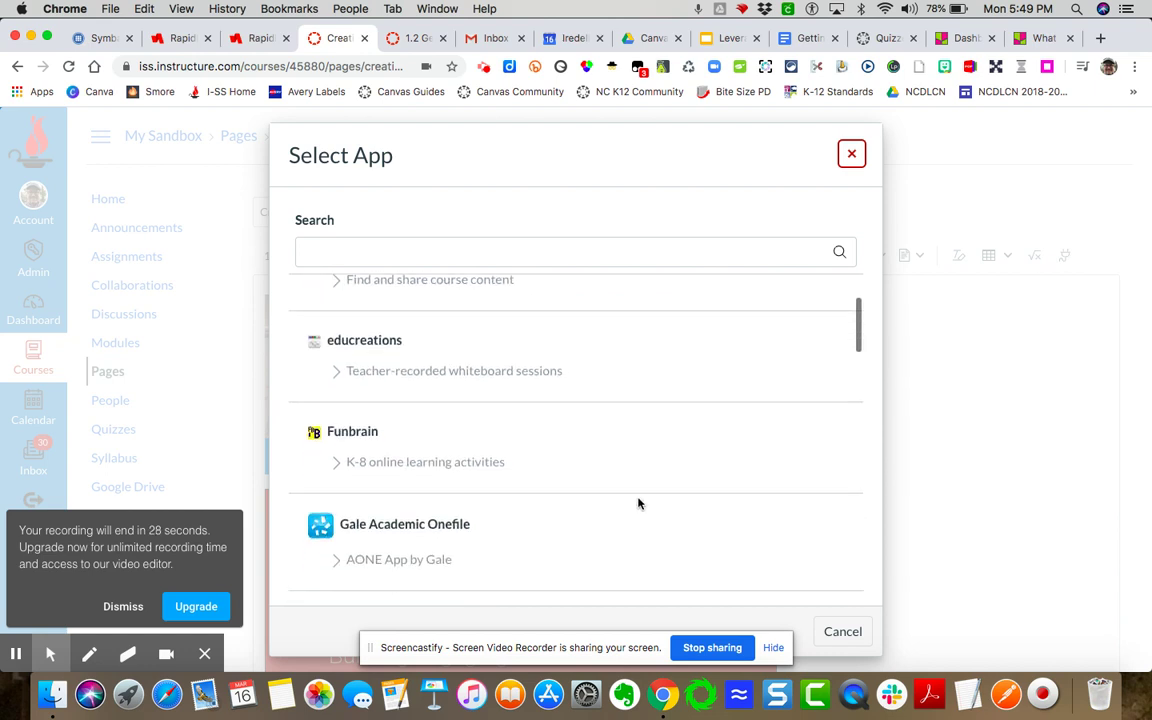
{"action": "scroll", "coordinate": [639, 504], "scroll_direction": "down", "scroll_amount": 12}
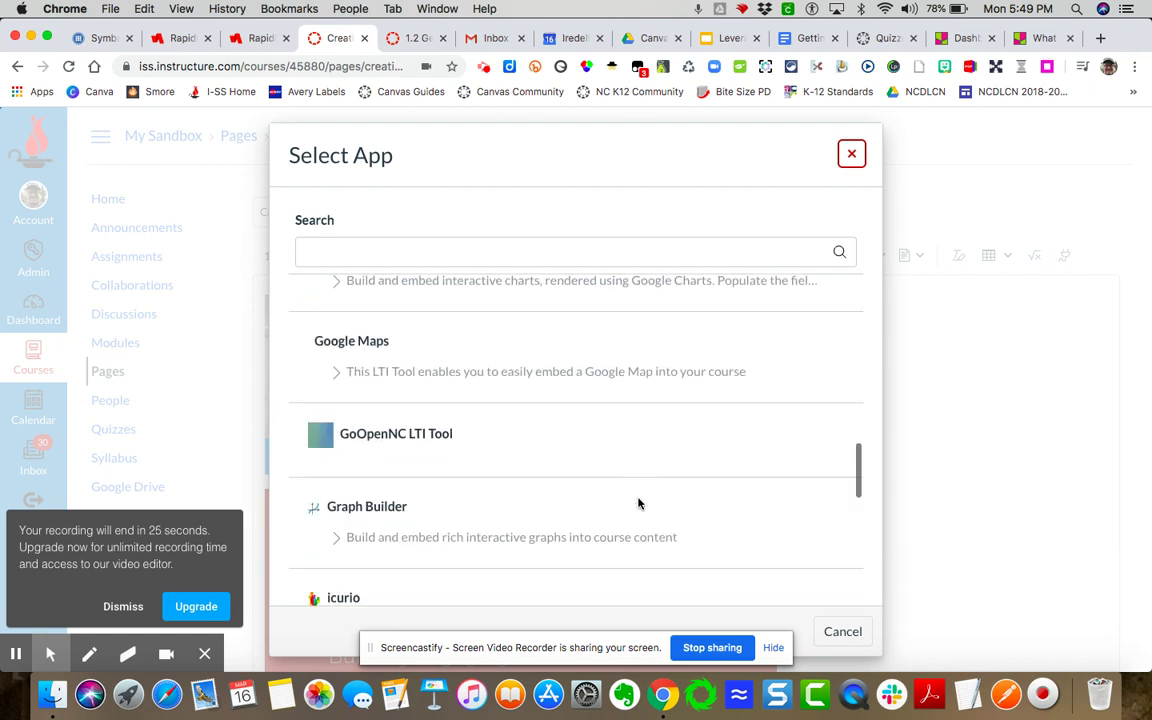
{"action": "scroll", "coordinate": [639, 504], "scroll_direction": "down", "scroll_amount": 3}
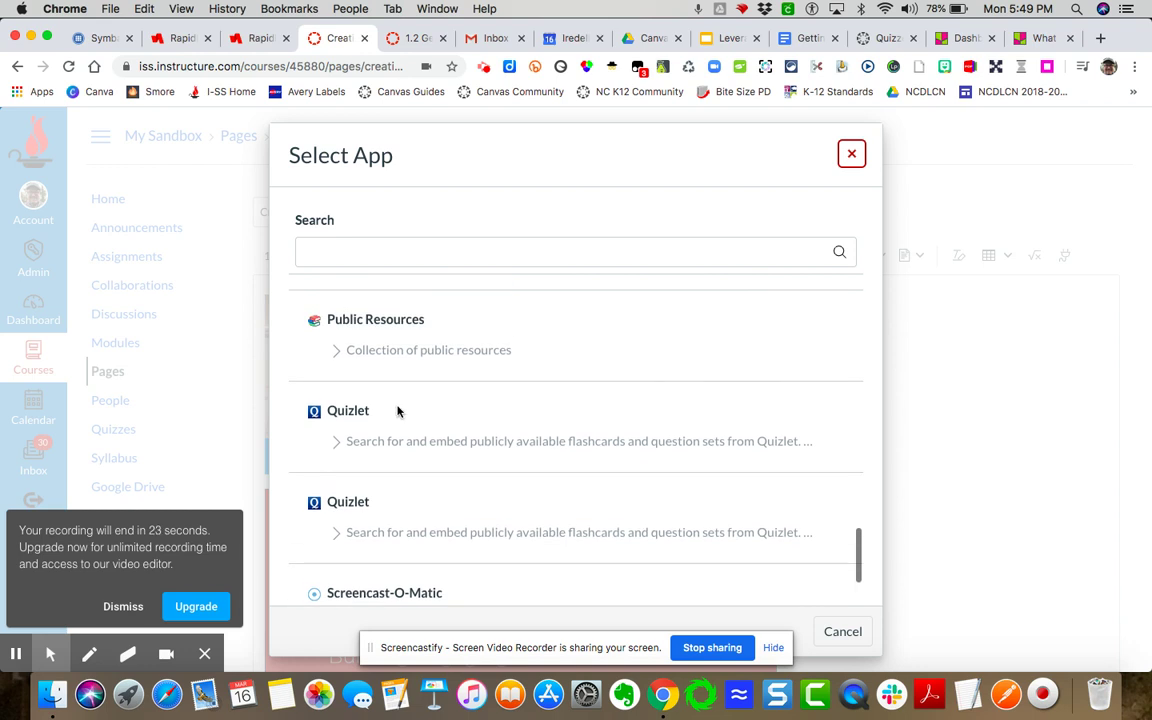
{"action": "left_click", "coordinate": [390, 351]}
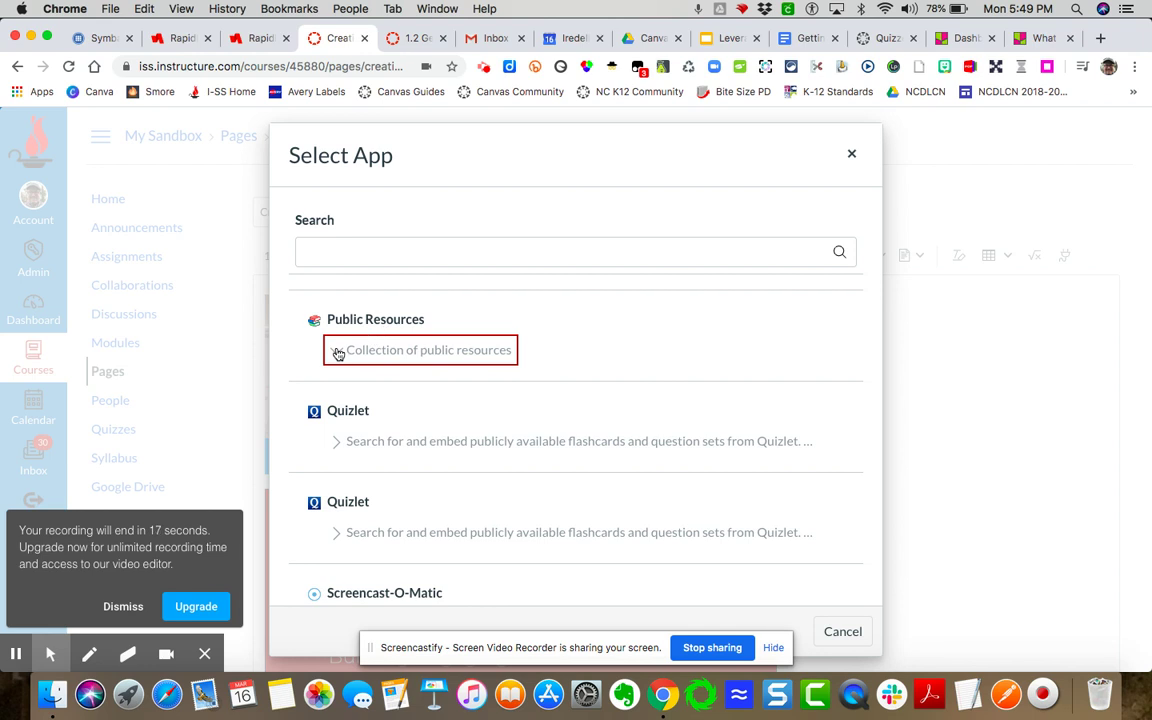
{"action": "left_click", "coordinate": [358, 318]}
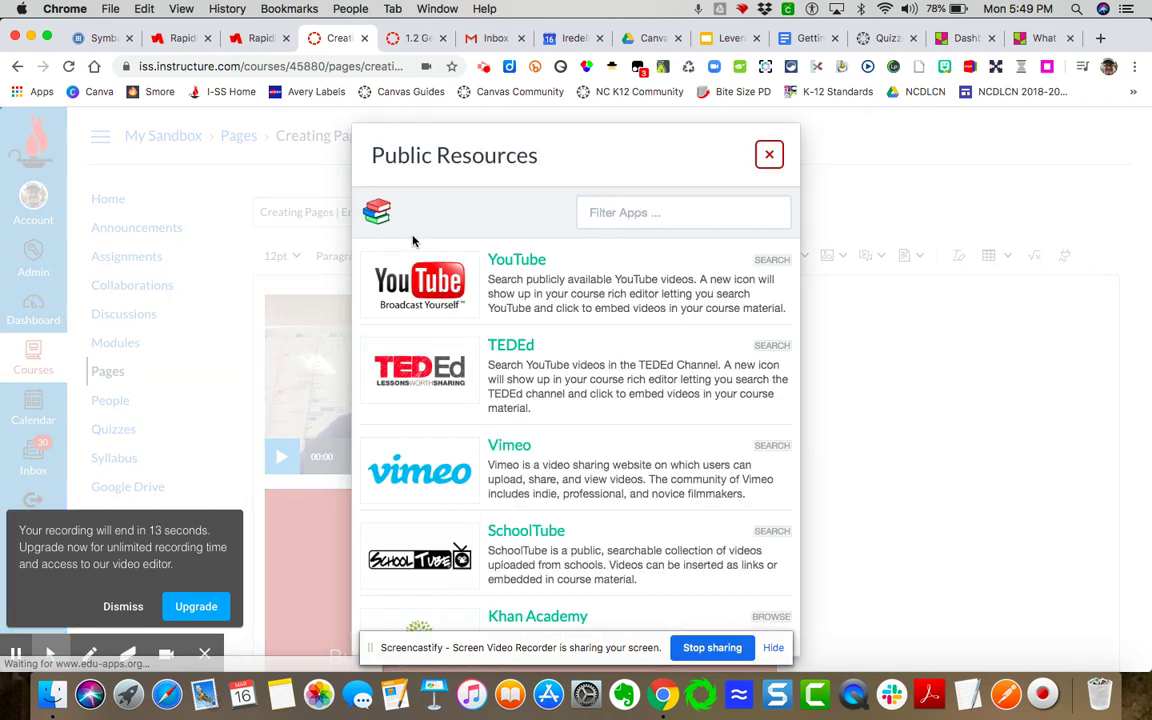
{"action": "left_click", "coordinate": [531, 261]}
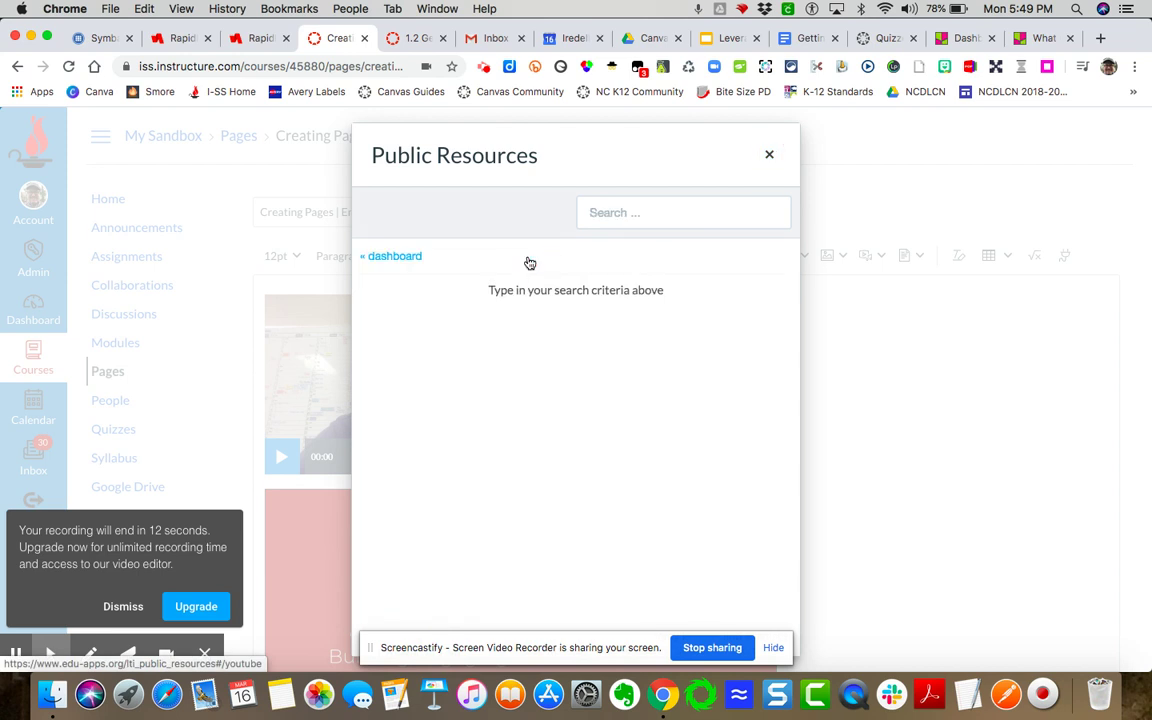